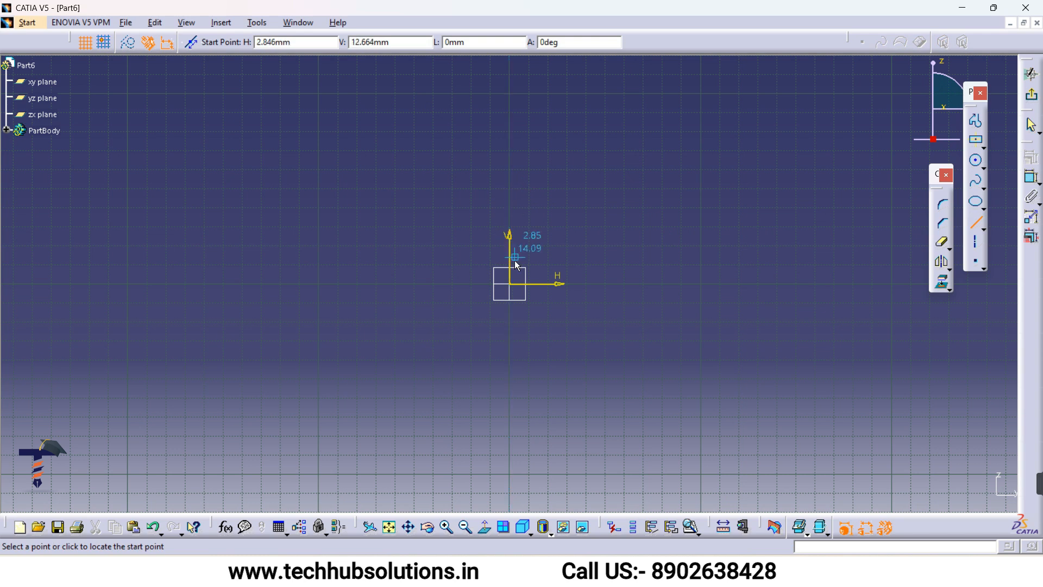
Draw a horizontal line from the sketch origin along the negative H axis and dimension its length as 20 mm.
click(509, 283)
click(409, 283)
click(1032, 176)
click(462, 283)
double_click(458, 314)
text(20)
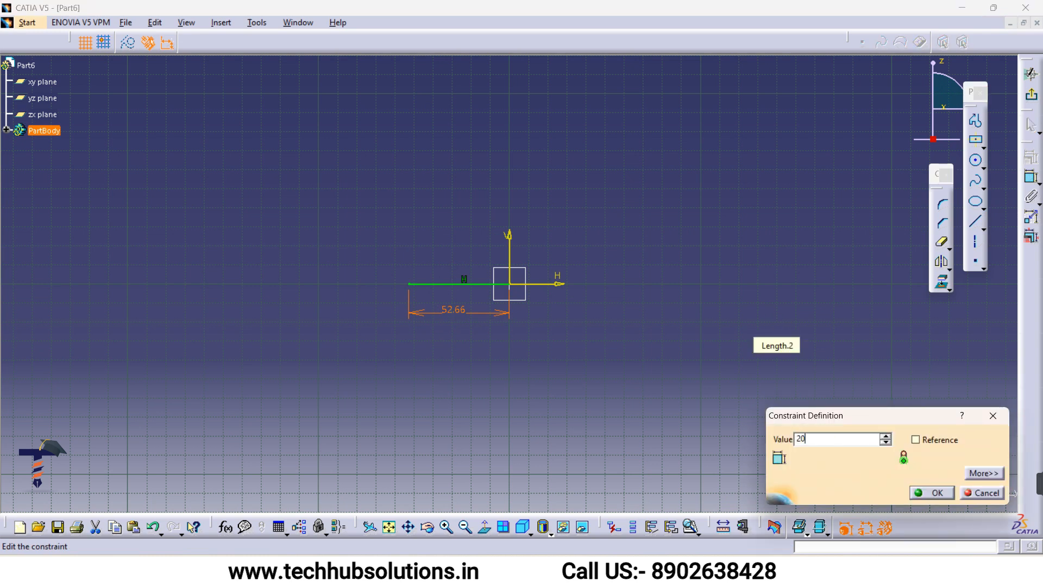
key(Return)
mouse_move(562, 324)
middle_down()
mouse_move(578, 272)
mouse_move(594, 319)
middle_up()
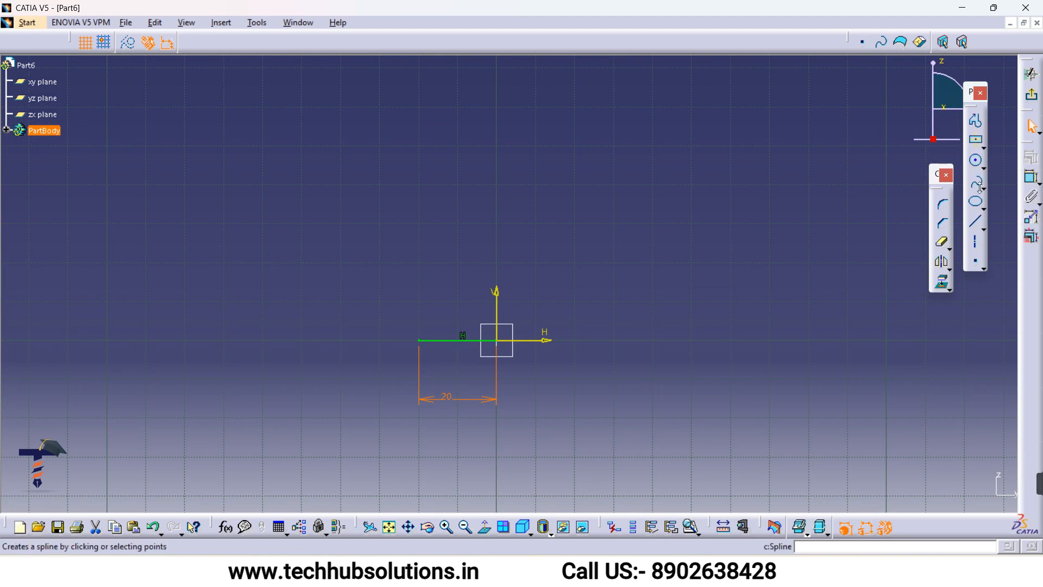
Draw a vertical line upward from the free end of the 20 mm base line and dimension it as 45 mm.
click(978, 219)
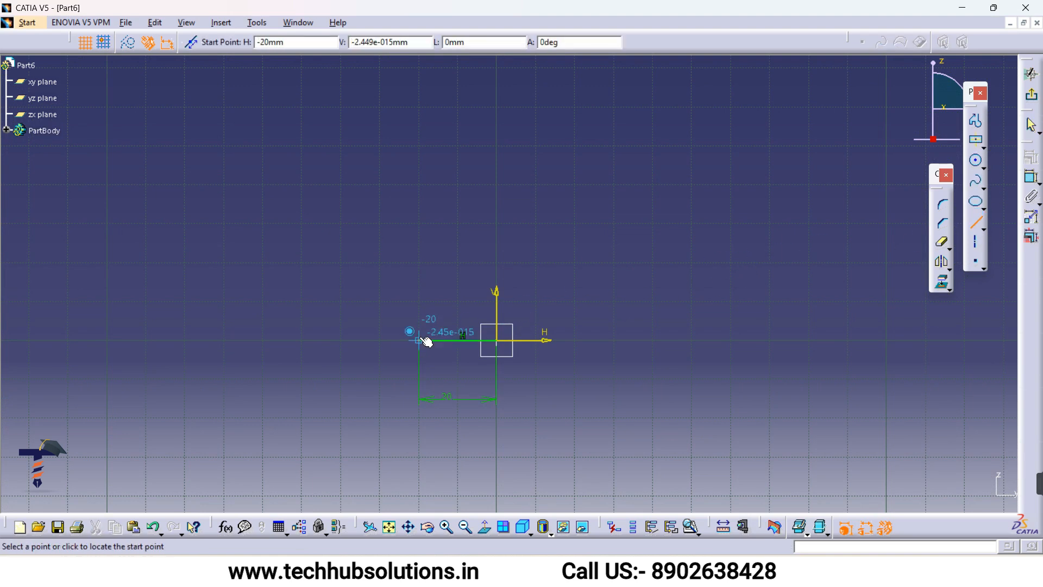
click(419, 341)
click(419, 131)
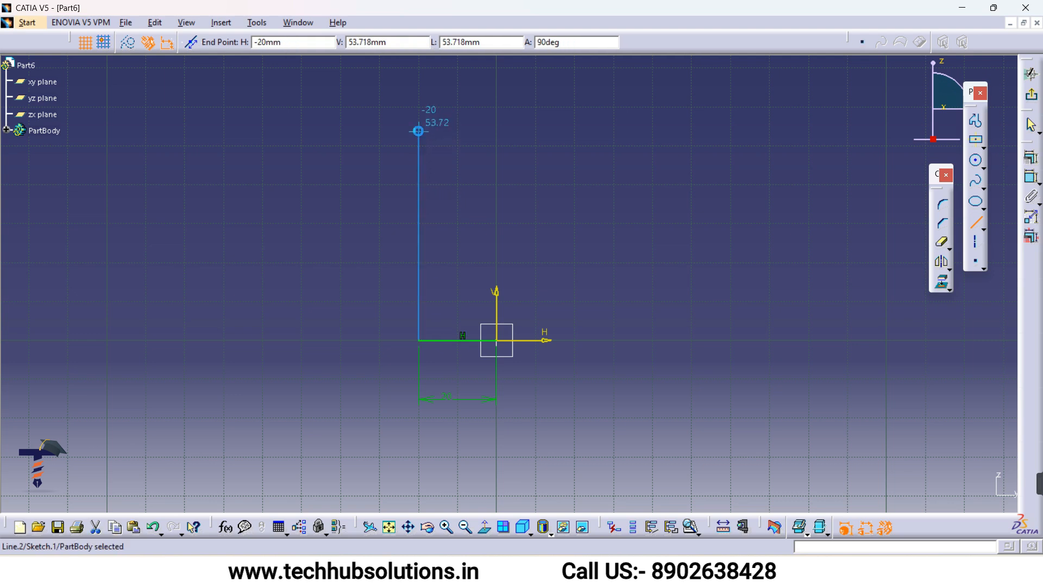
click(1031, 157)
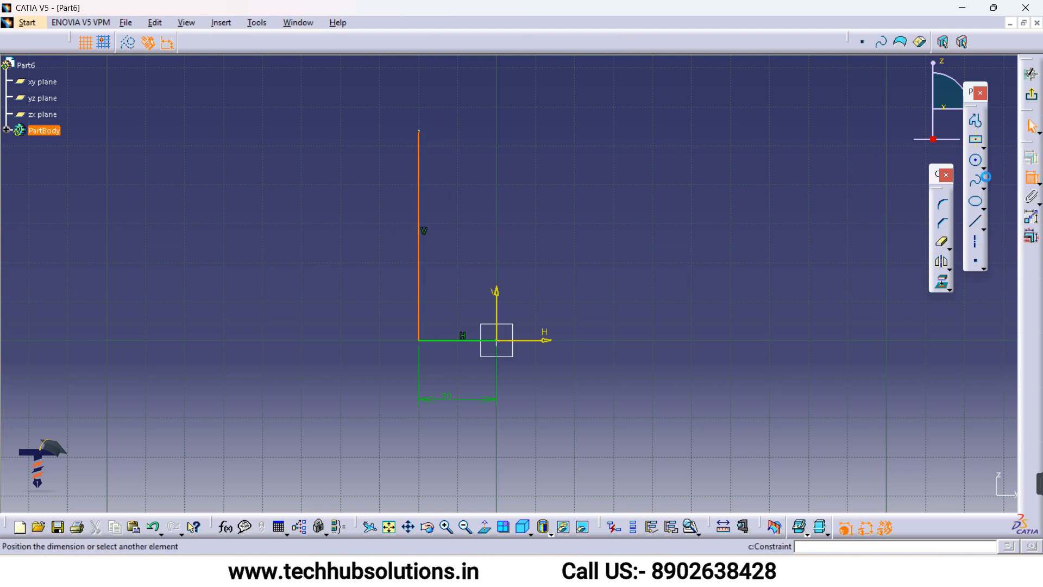
click(442, 226)
double_click(446, 226)
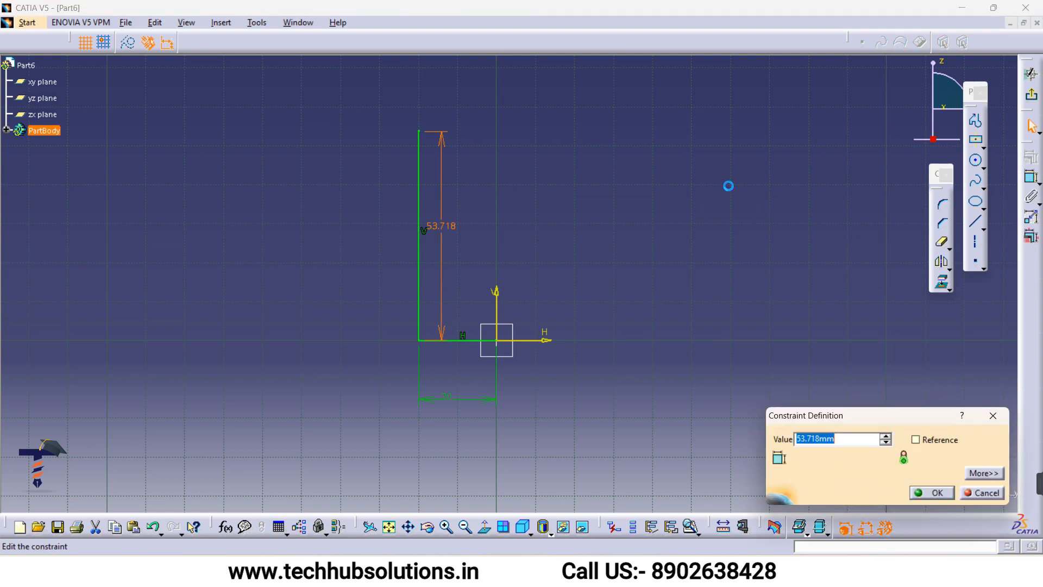
text(45)
key(Return)
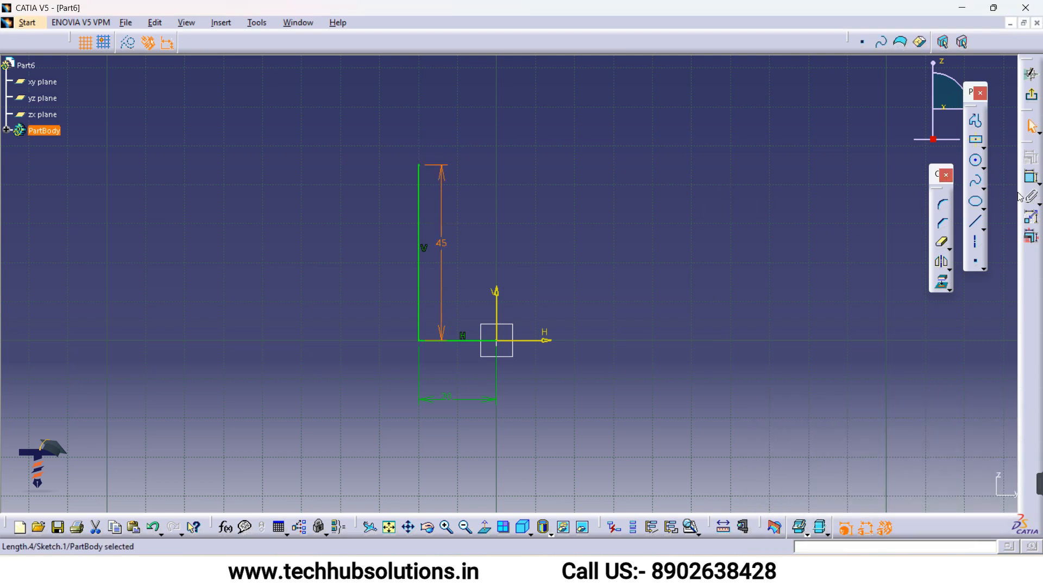
Draw a short horizontal line outward from the upper end of the 45 mm vertical line, away from the origin, and dimension it as 5 mm.
click(976, 224)
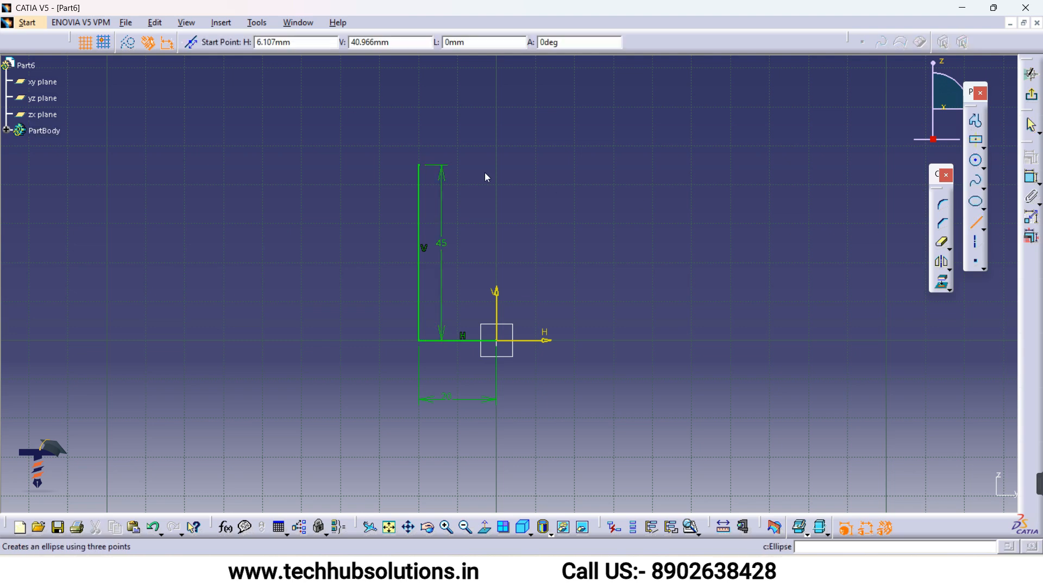
click(419, 165)
click(383, 165)
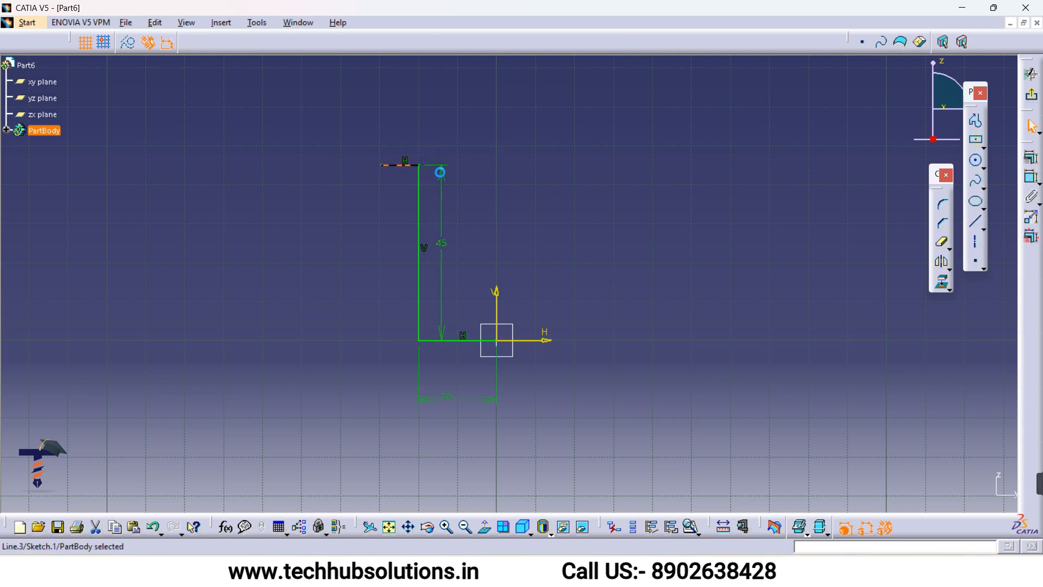
click(1031, 157)
click(475, 144)
double_click(481, 140)
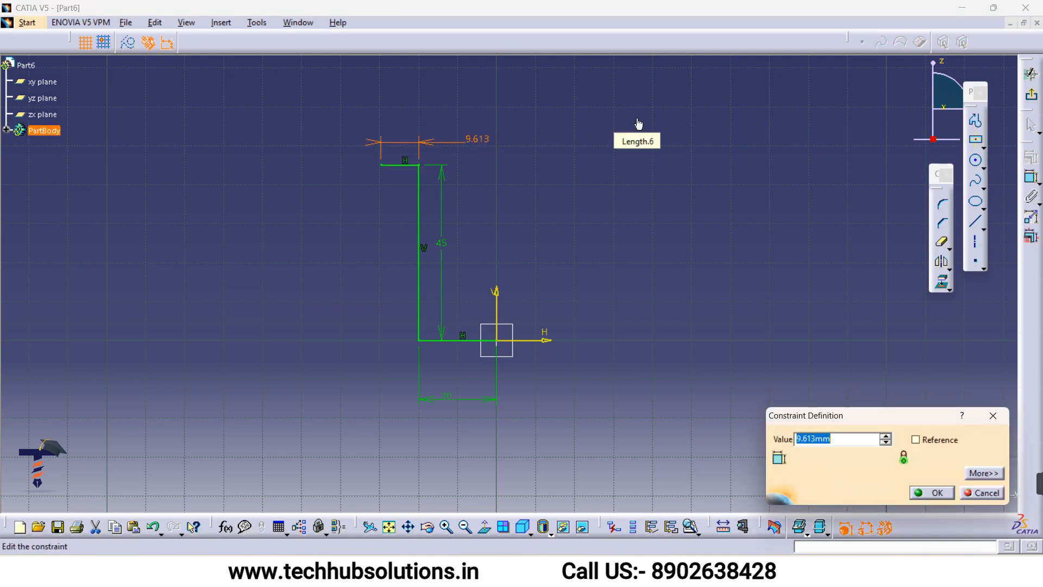
text(5)
key(Return)
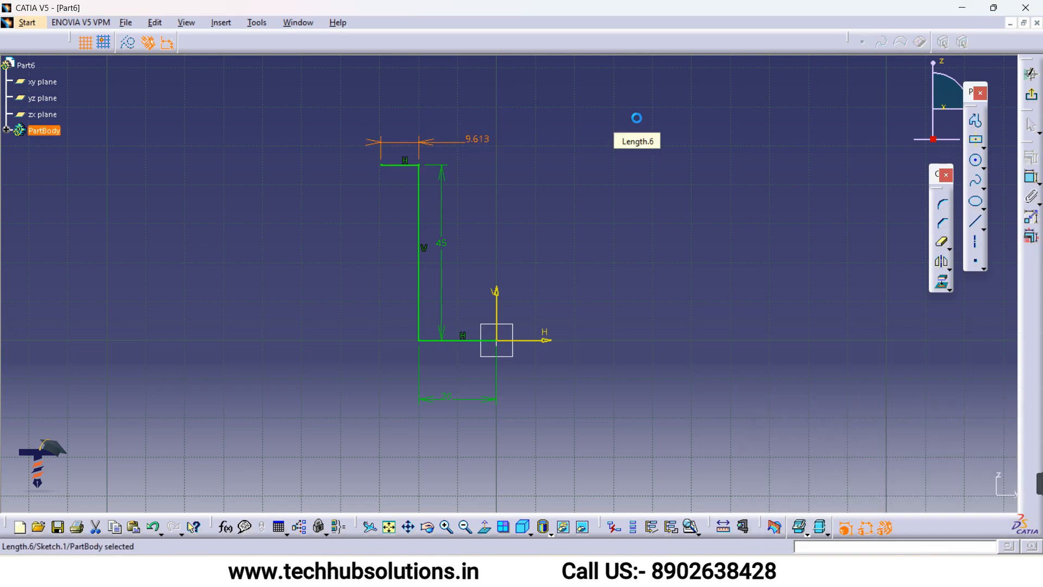
Draw a horizontal line about 5 mm long outward from the foot of the 45 mm vertical line, ending at H -25 mm.
click(981, 224)
click(981, 224)
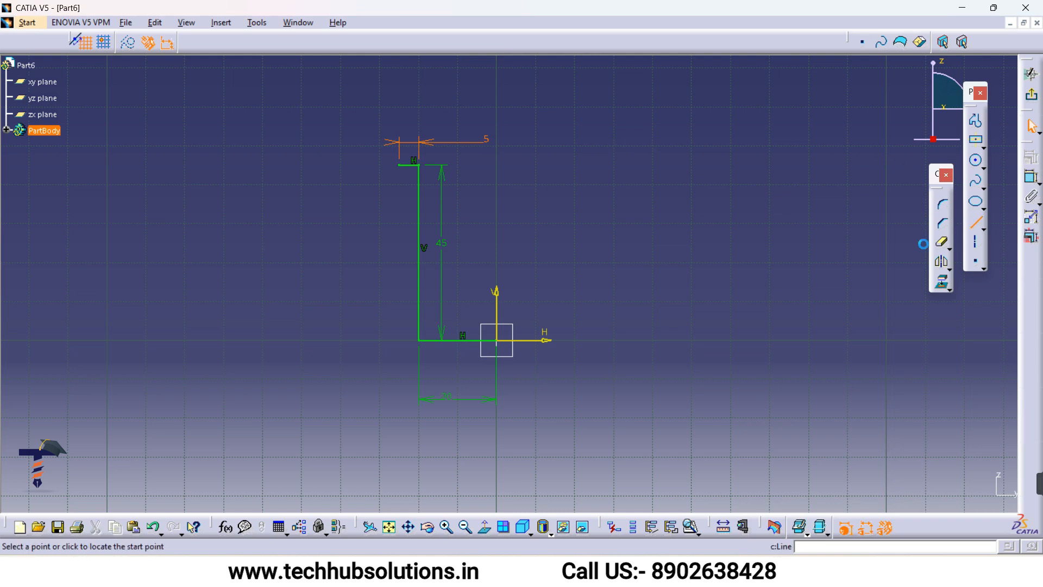
click(400, 341)
click(720, 350)
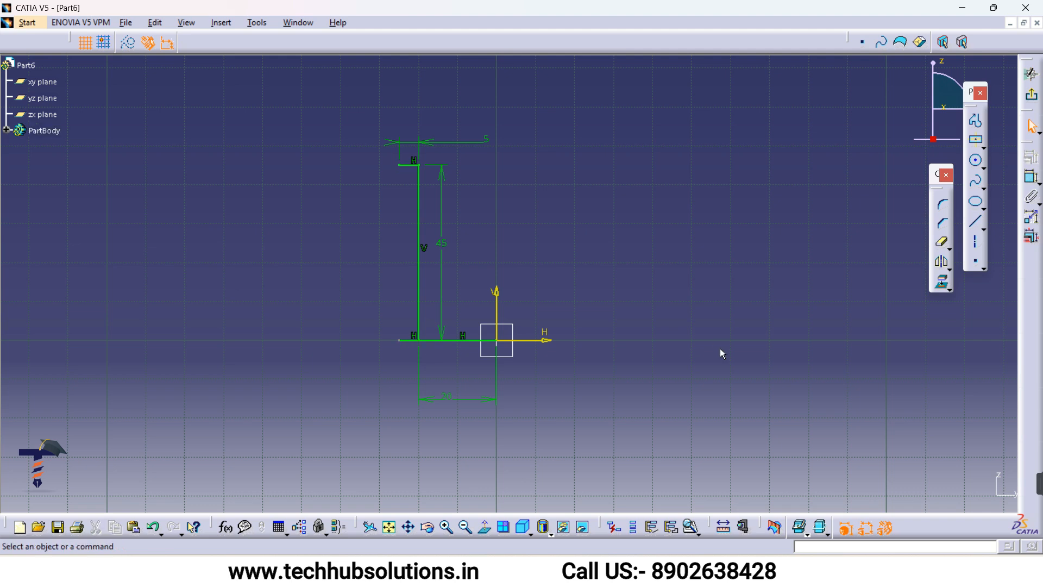
Draw a vertical line upward from the outer end of the lower 5 mm extension and set its length to 27 mm.
click(976, 221)
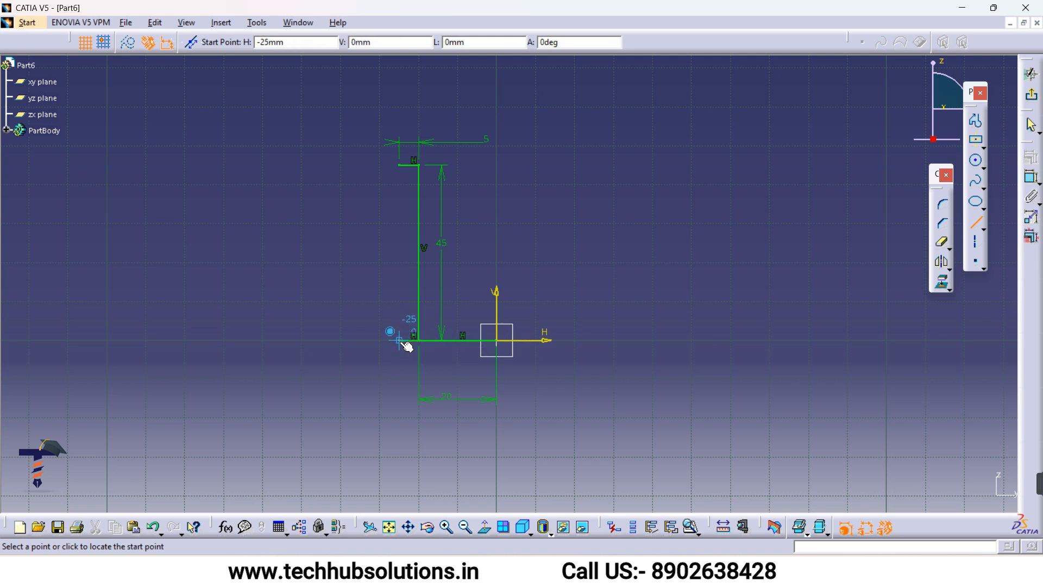
click(401, 341)
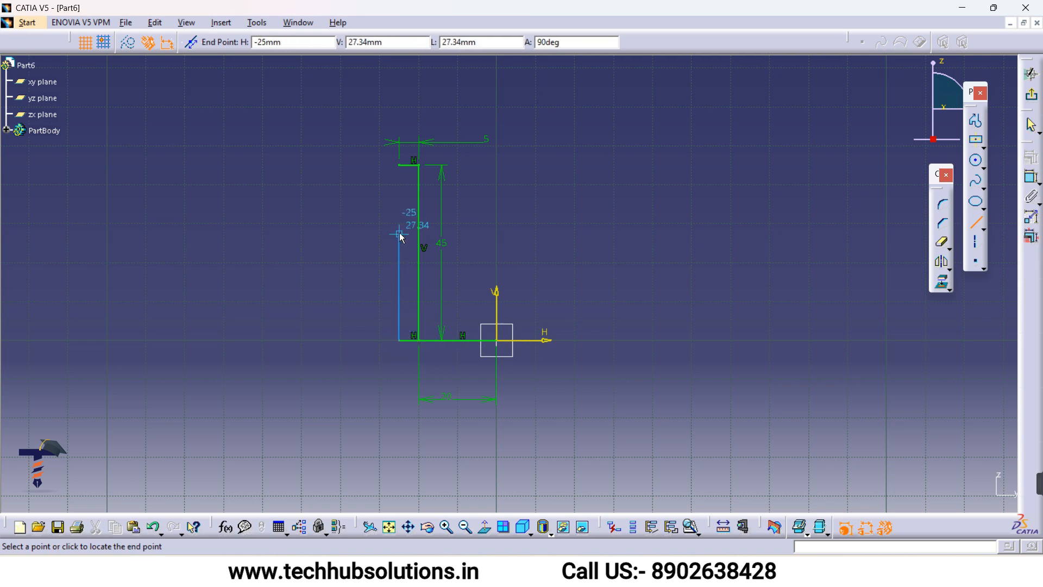
click(401, 237)
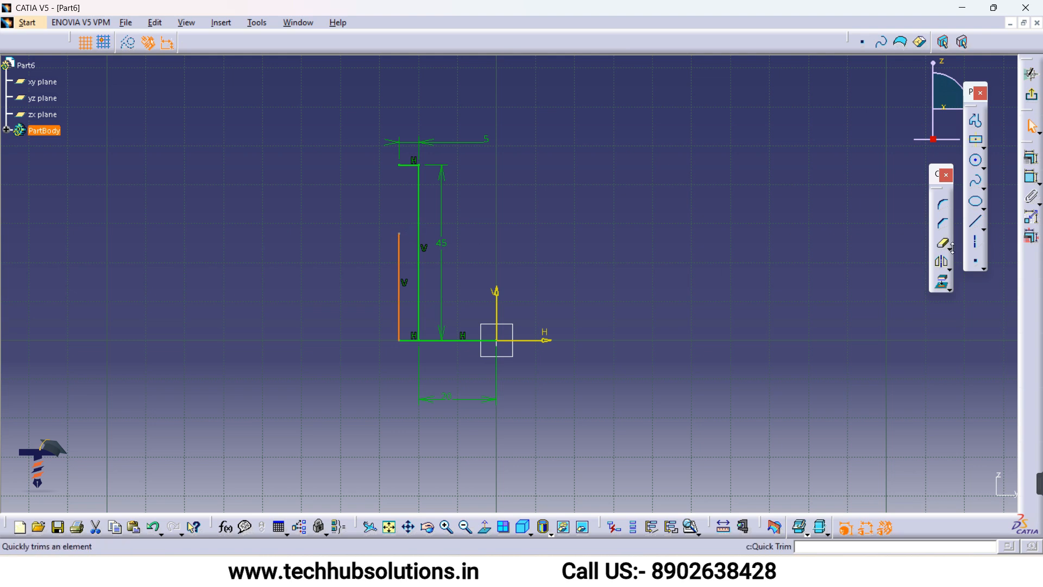
click(1031, 184)
click(399, 288)
double_click(375, 298)
text(27)
key(Return)
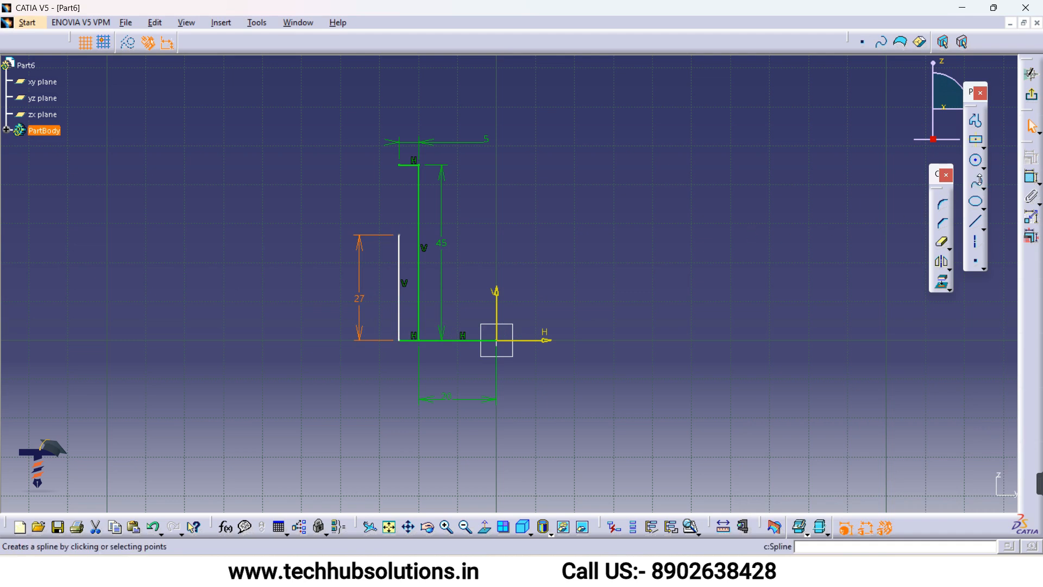
Draw a vertical line downward from the outer end of the upper 5 mm line and set its length to 9 mm.
click(976, 224)
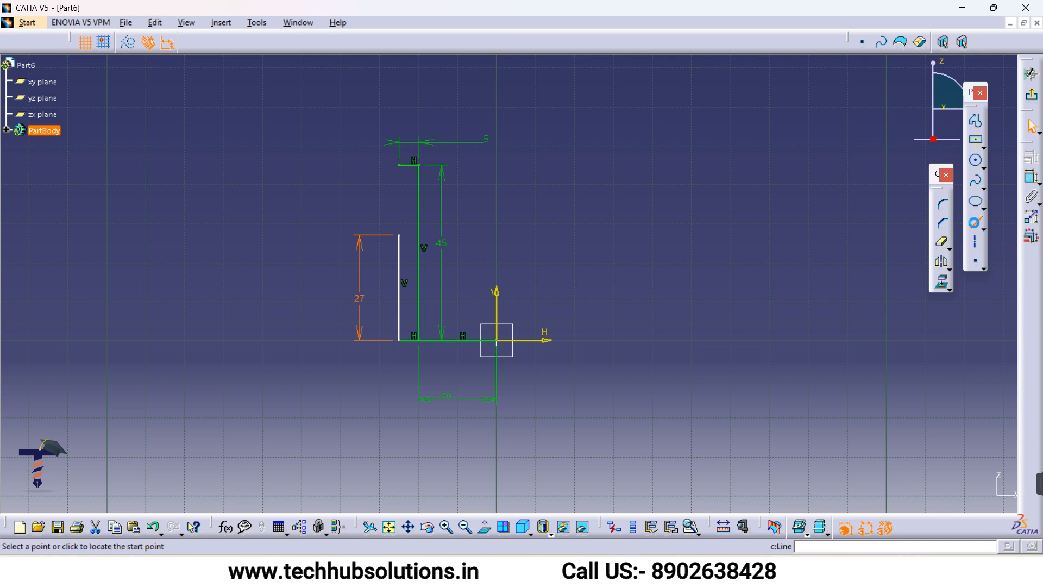
click(400, 168)
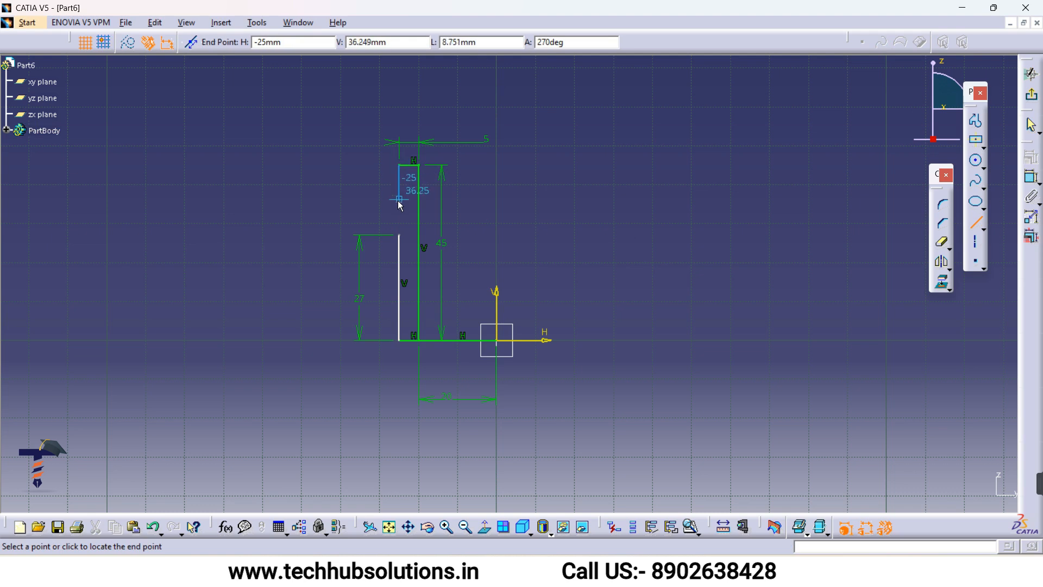
click(398, 208)
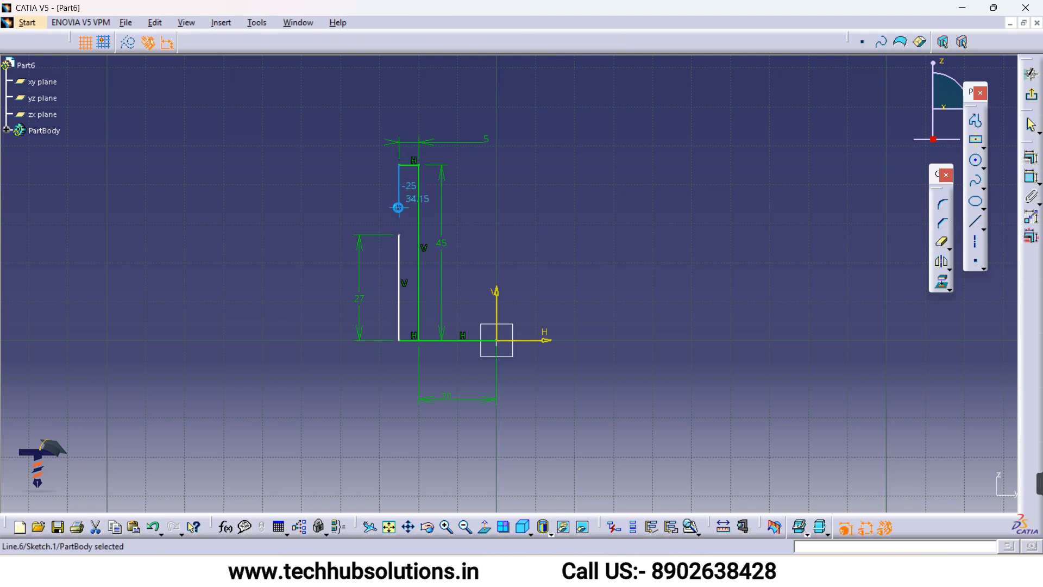
click(1031, 176)
click(579, 197)
double_click(580, 188)
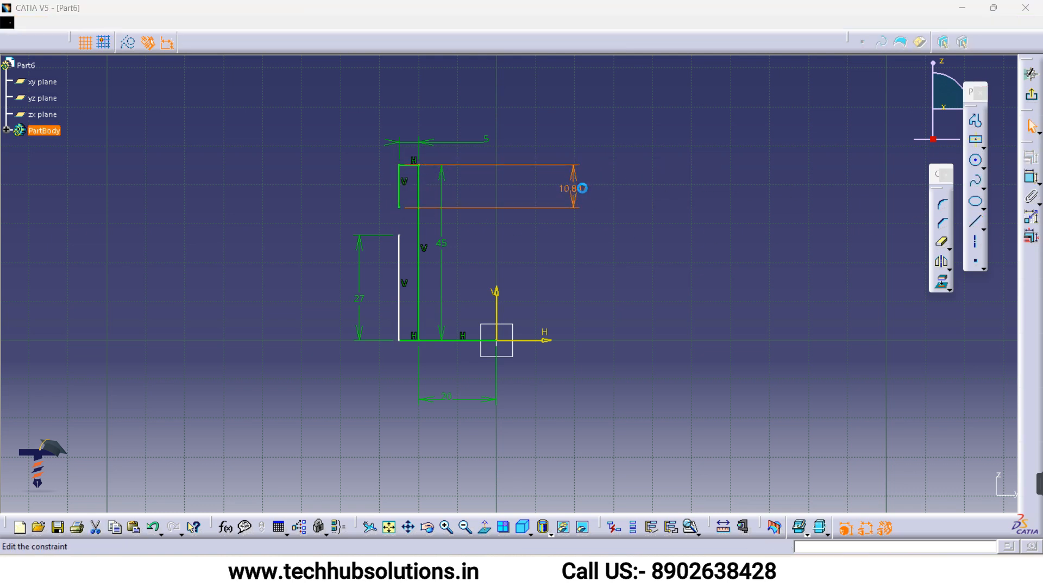
text(9)
key(Return)
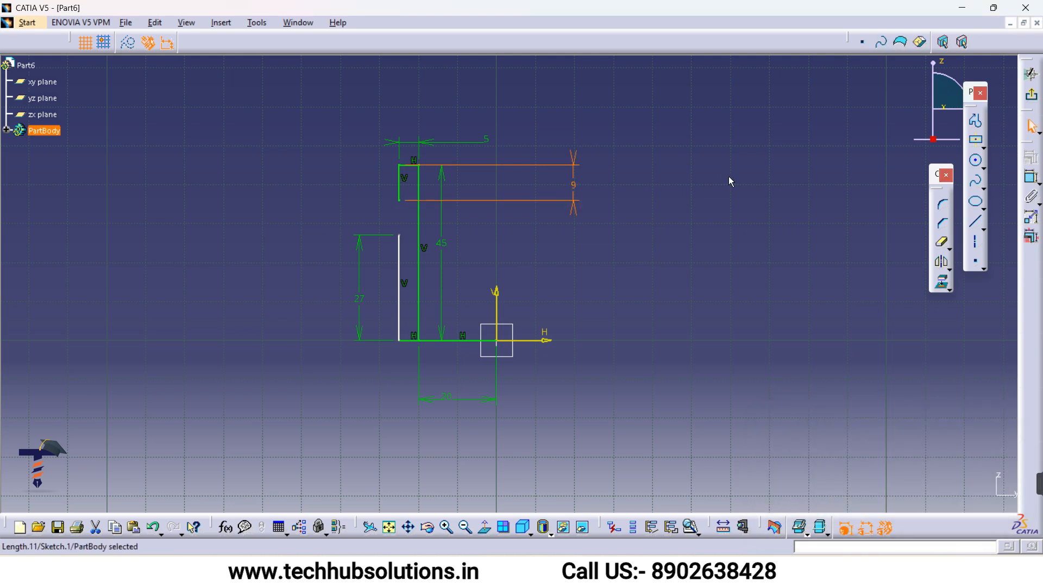
Close the gap in the outer edge with a vertical line joining the ends of the 9 mm and 27 mm lines.
click(977, 220)
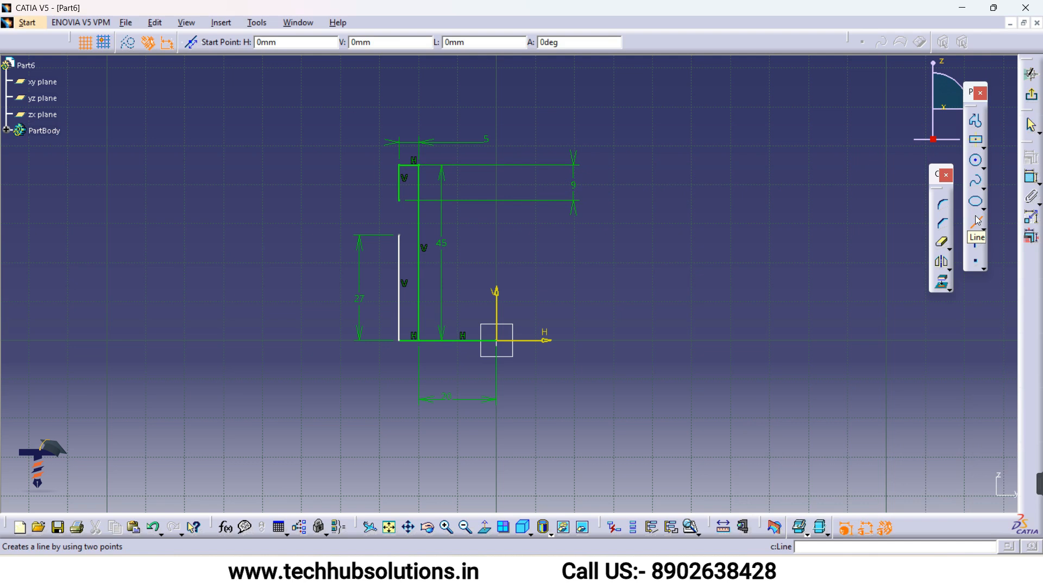
click(399, 201)
click(399, 235)
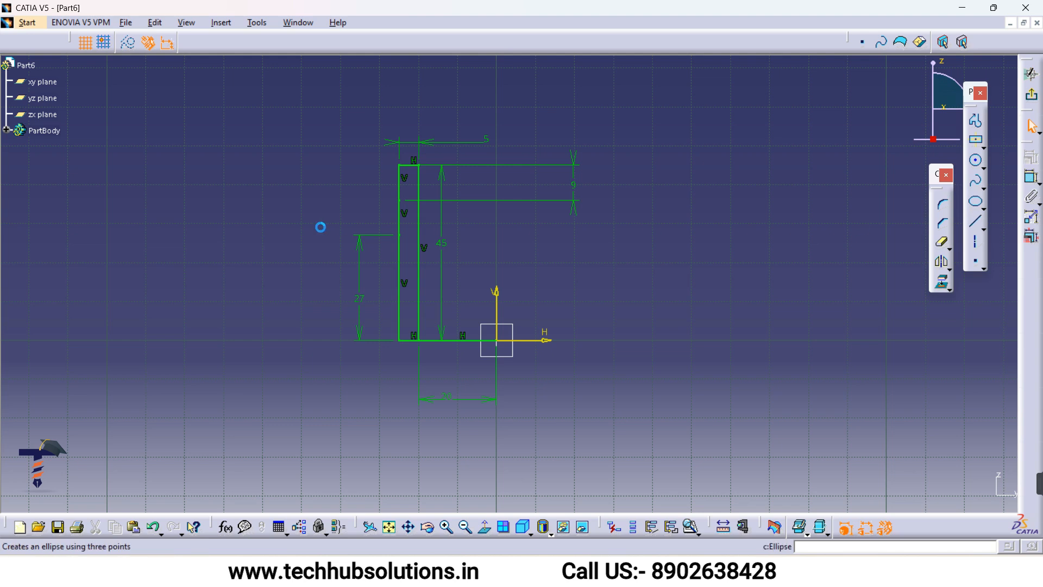
Draw a horizontal line outward from the midpoint of the gap-closing edge, away from the origin, and dimension it as 14.5 mm.
click(976, 221)
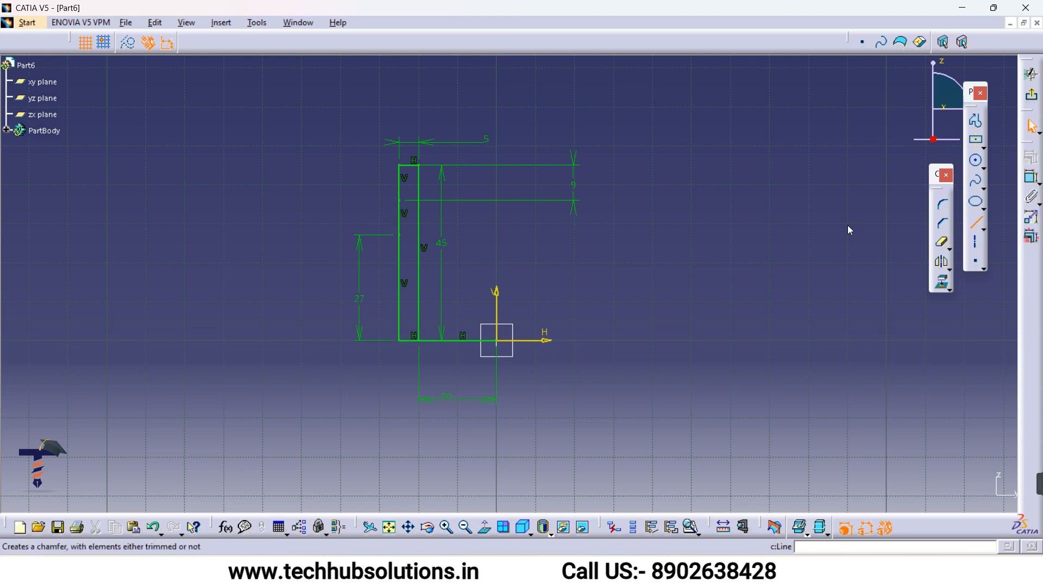
click(402, 218)
click(304, 218)
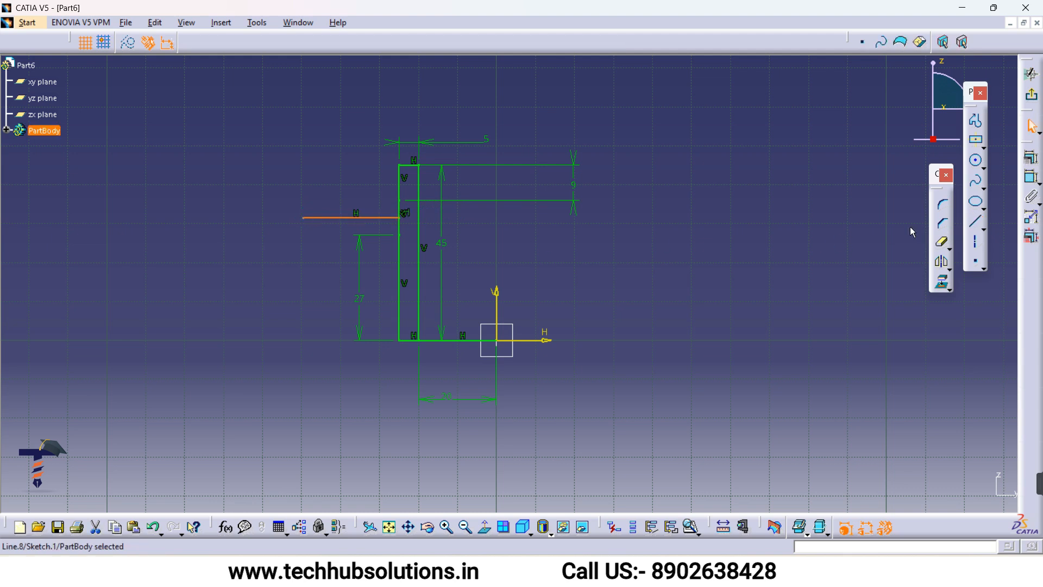
click(1031, 177)
click(336, 201)
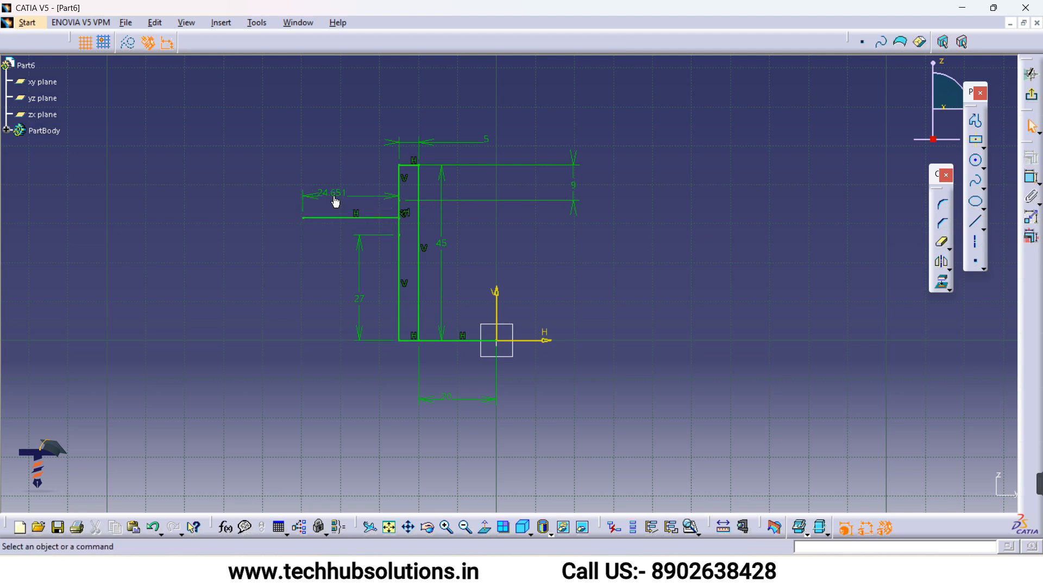
double_click(336, 200)
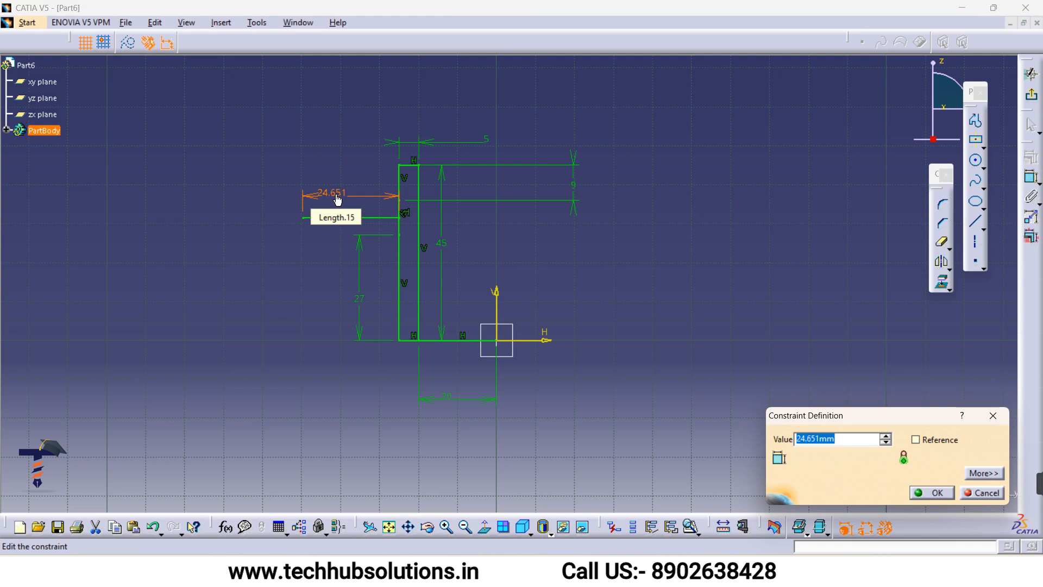
text(14.5)
key(Return)
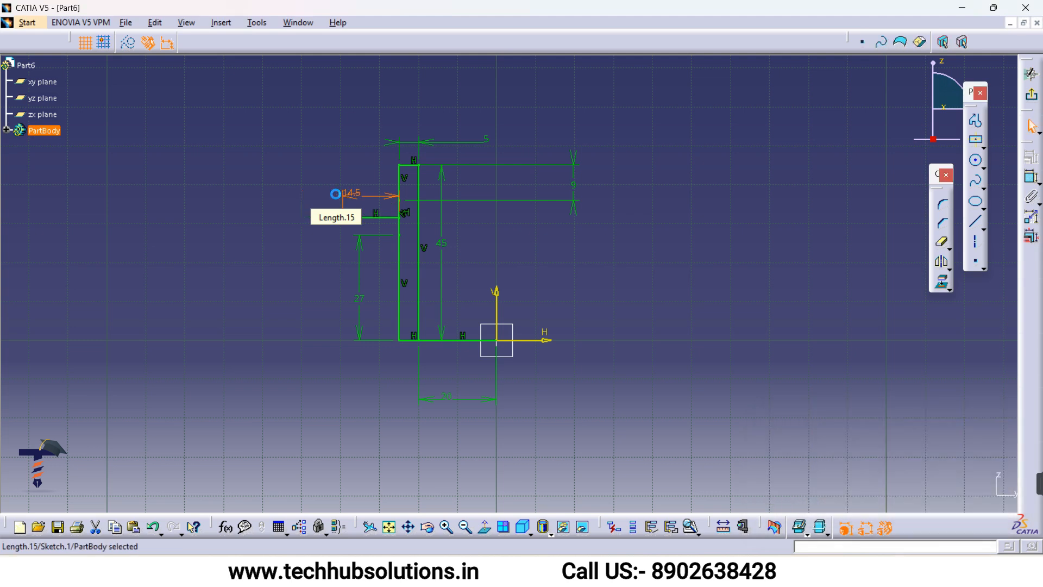
Draw a circle centred on the free end of the 14.5 mm line and set its radius to 4.5 mm.
click(976, 159)
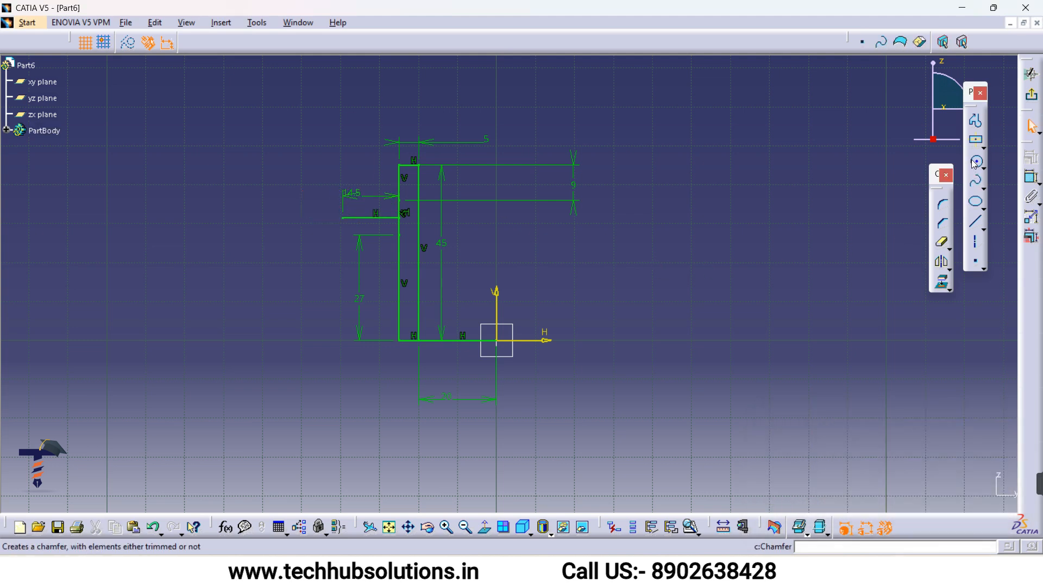
click(343, 218)
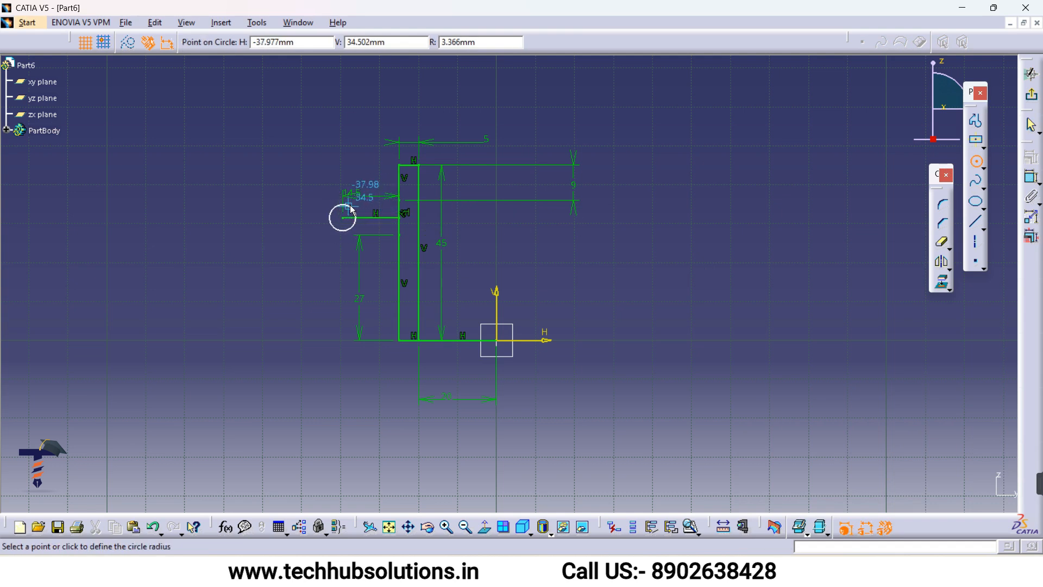
click(353, 209)
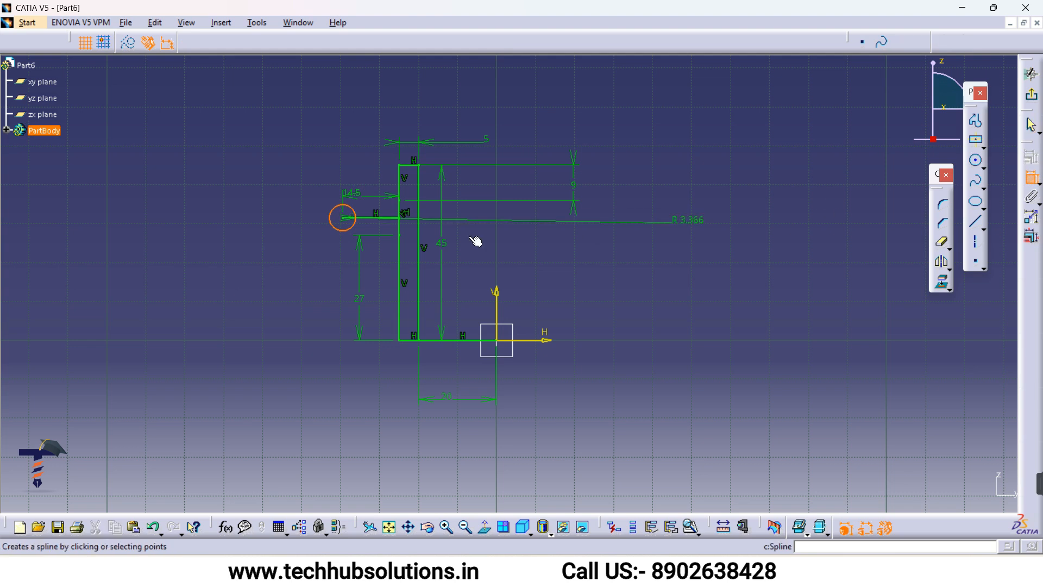
click(279, 217)
double_click(278, 217)
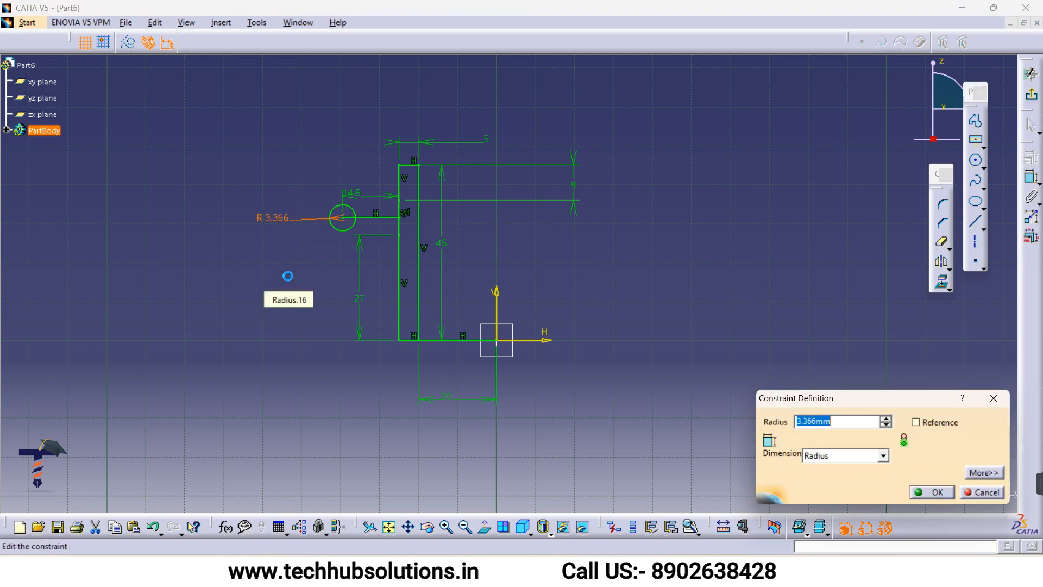
text(4.5)
key(Return)
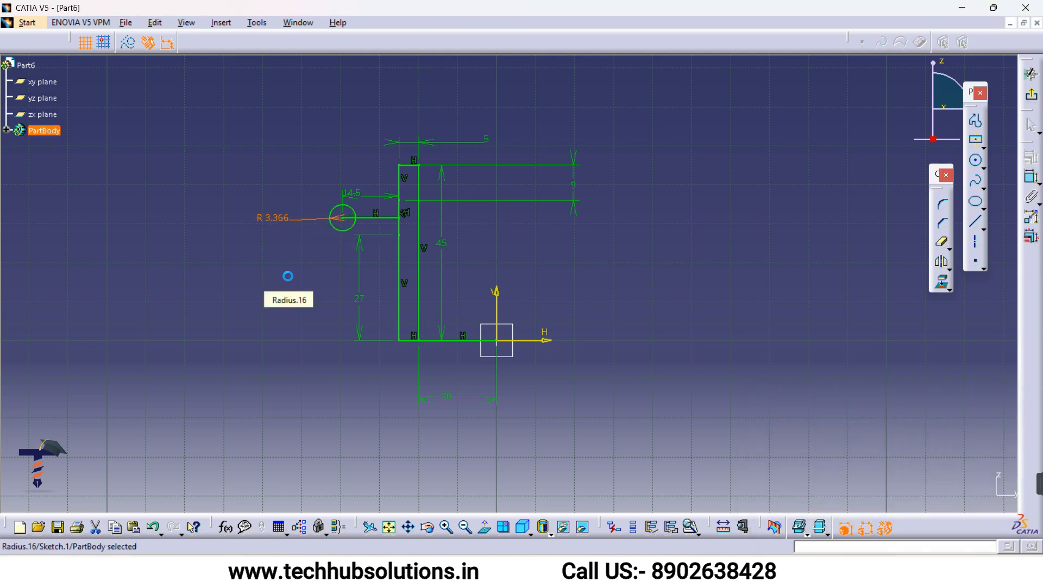
Draw two horizontal lines joining the circle's lowest and highest points to the ends of the 27 mm and 9 mm vertical edges.
click(976, 221)
click(450, 308)
mouse_move(443, 266)
middle_down()
mouse_move(450, 308)
mouse_move(472, 244)
middle_up()
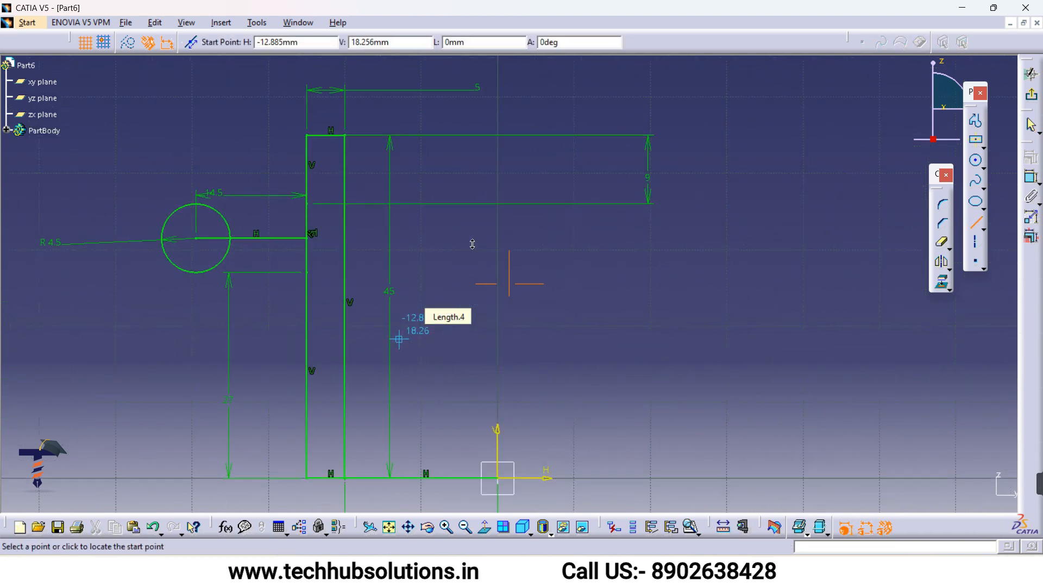
middle_drag(442, 318, 584, 318)
click(340, 274)
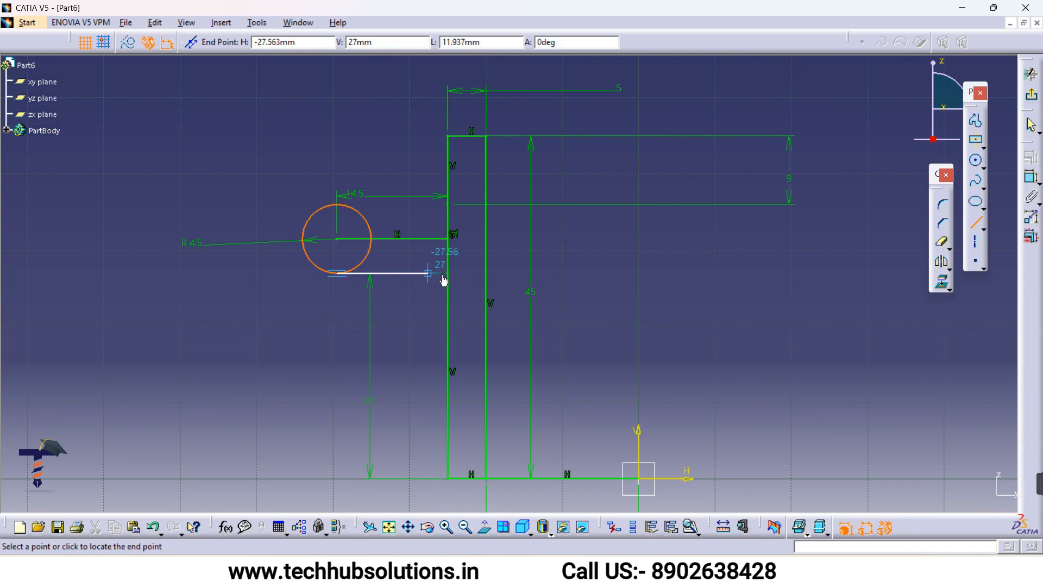
click(447, 274)
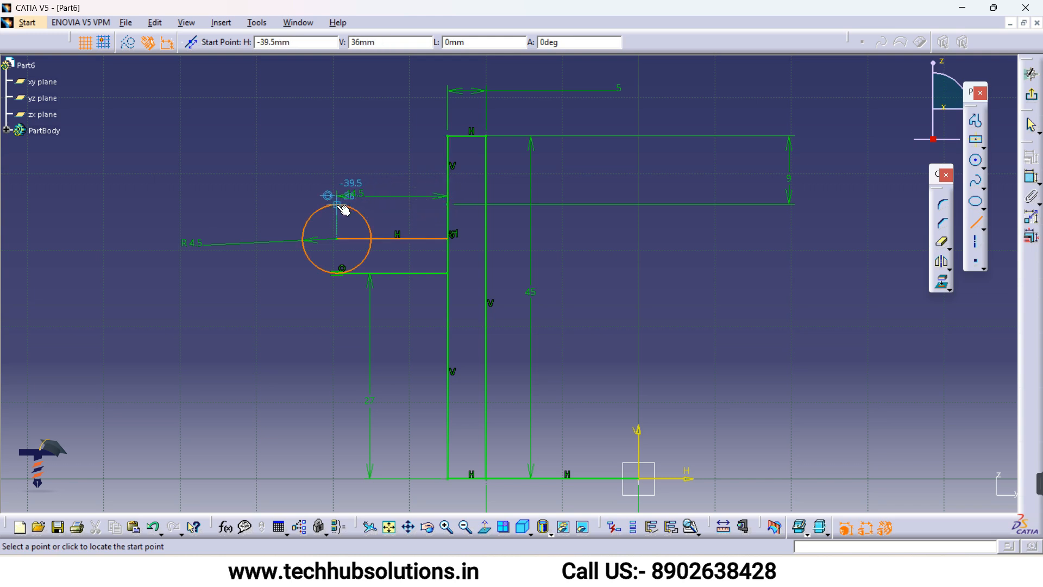
click(338, 205)
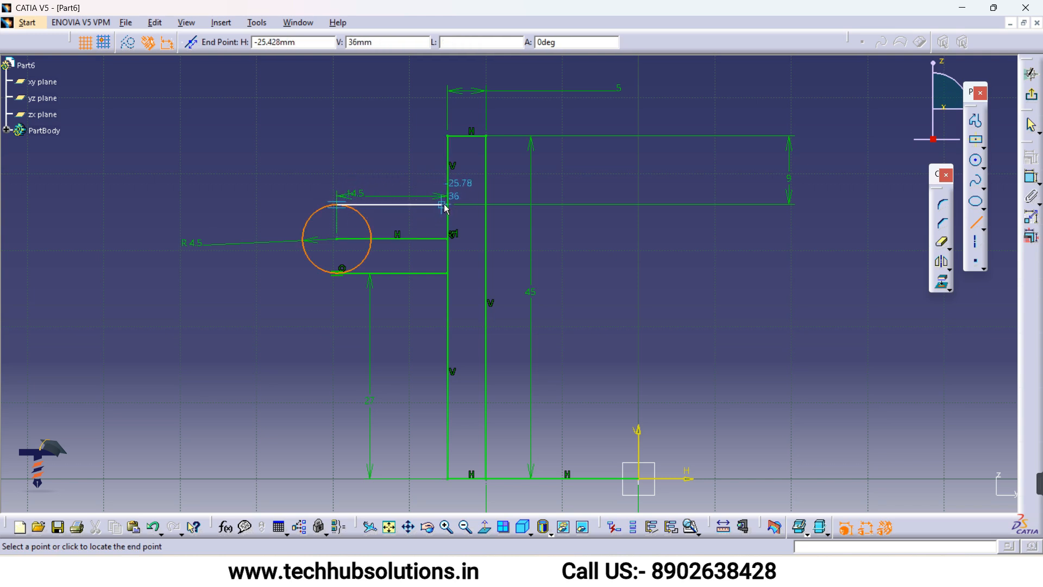
click(449, 205)
Delete the short vertical edge closing the gap and the 14.5 mm horizontal line through the circle's centre.
click(450, 230)
key(Delete)
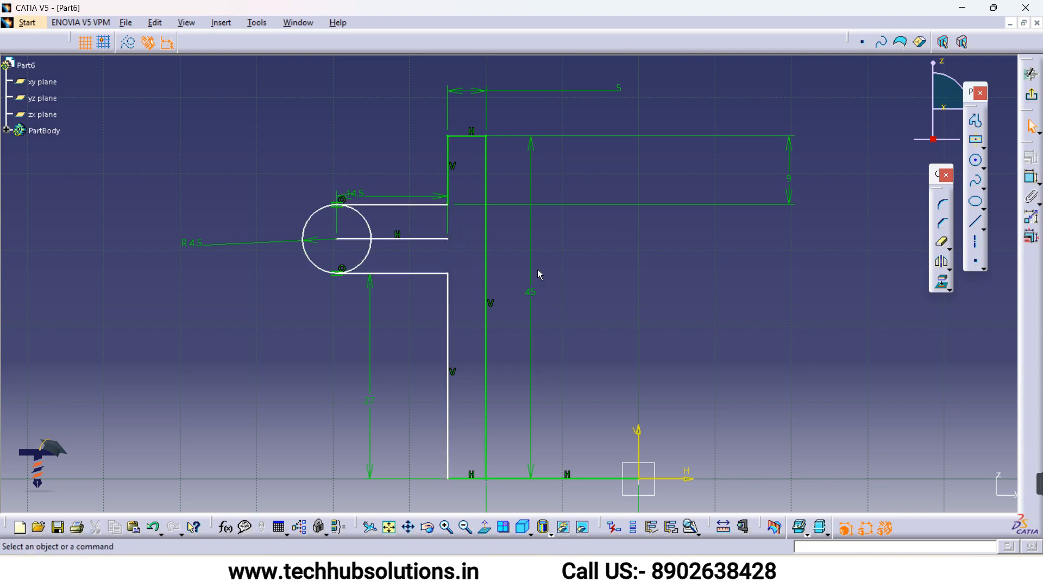
click(432, 238)
key(Delete)
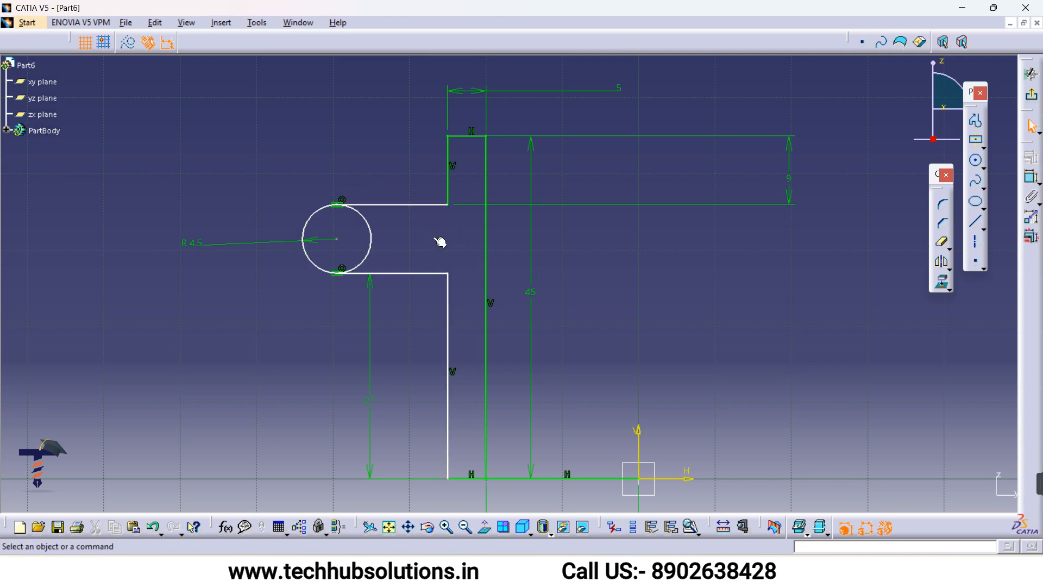
Quick-trim the circle's inner half between the two horizontal lines and remove the base line connecting the profile to the origin.
click(943, 243)
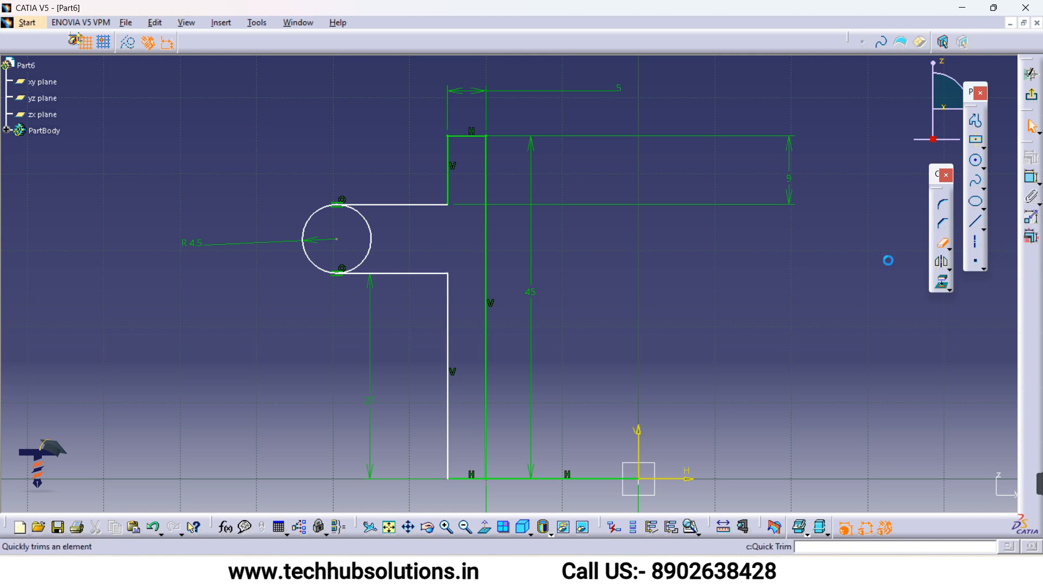
click(369, 248)
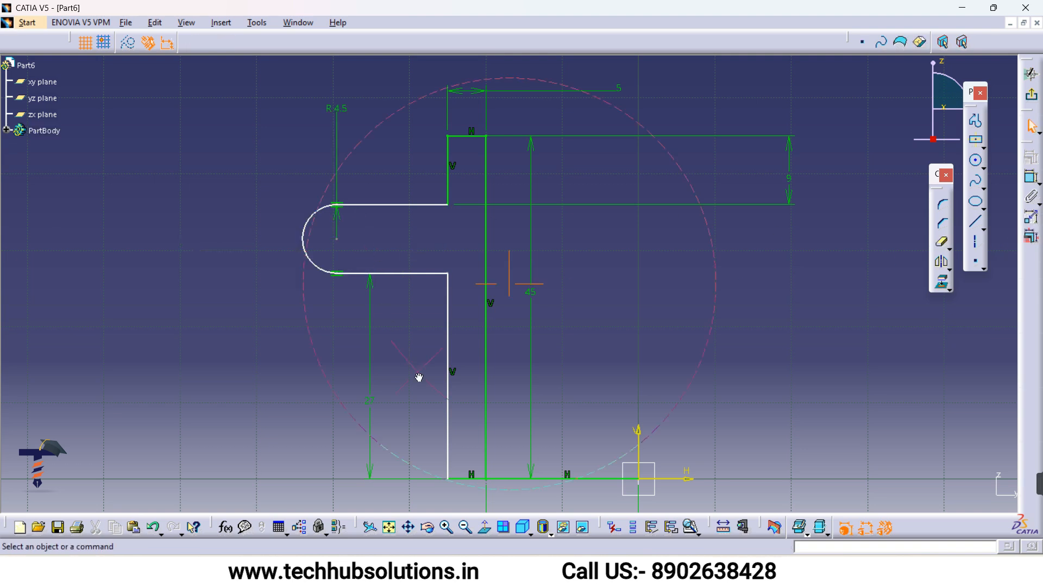
middle_drag(419, 377, 413, 436)
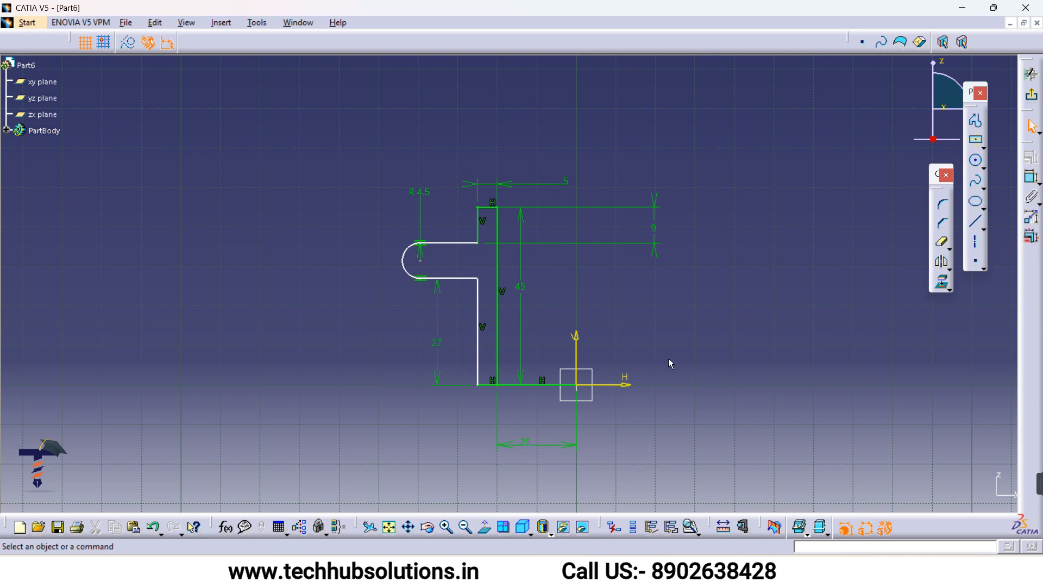
key(Escape)
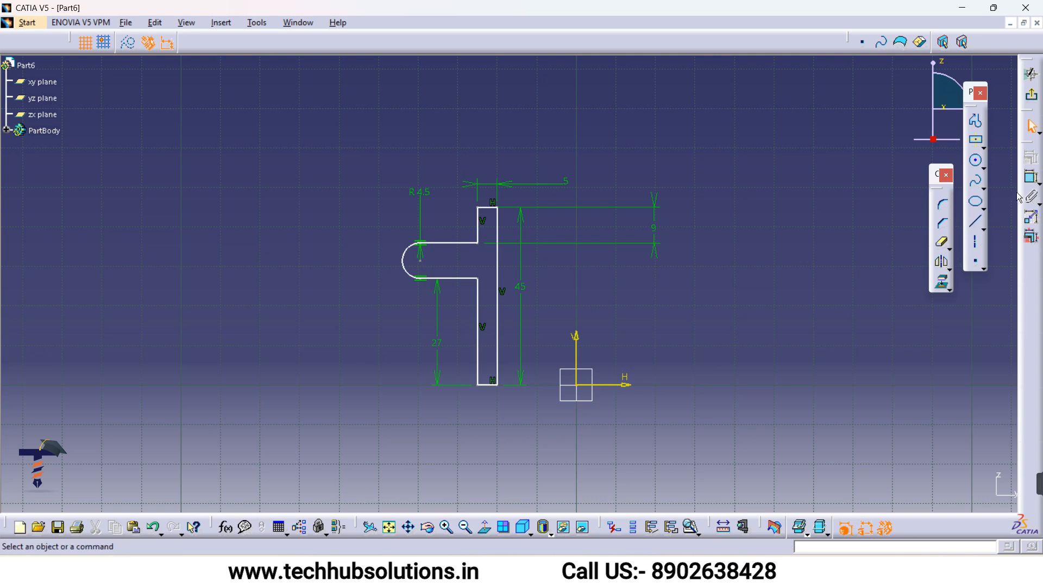
Draw a vertical axis from about 54 mm above the origin down to it, and dimension the profile's long inner edge from this axis.
click(976, 223)
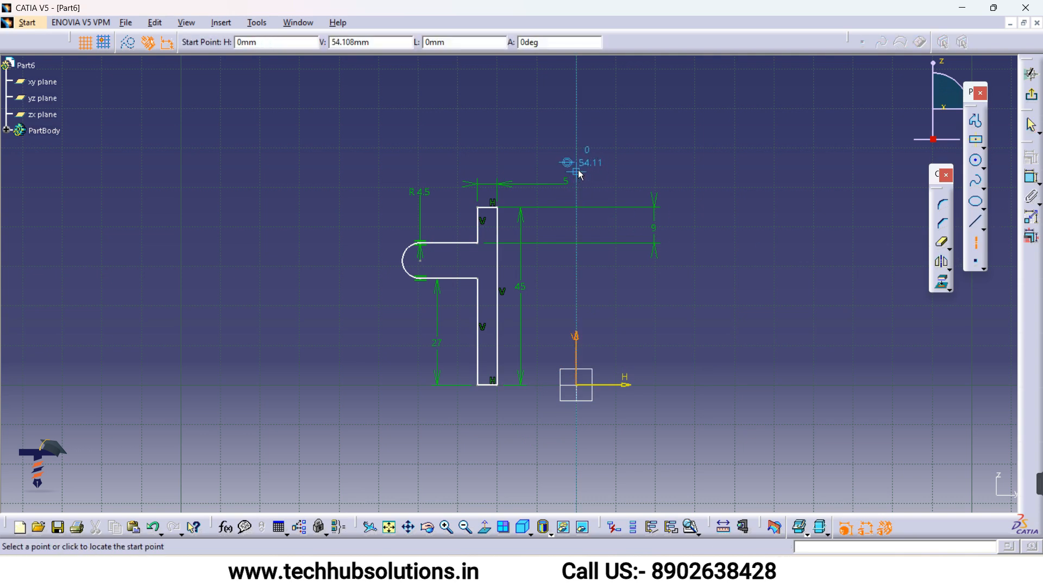
click(578, 170)
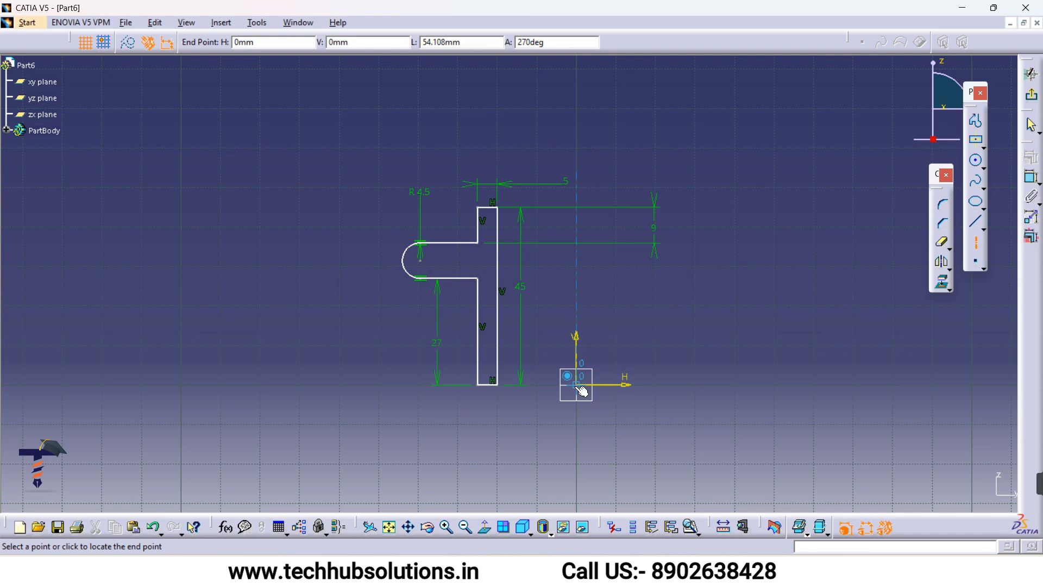
click(577, 385)
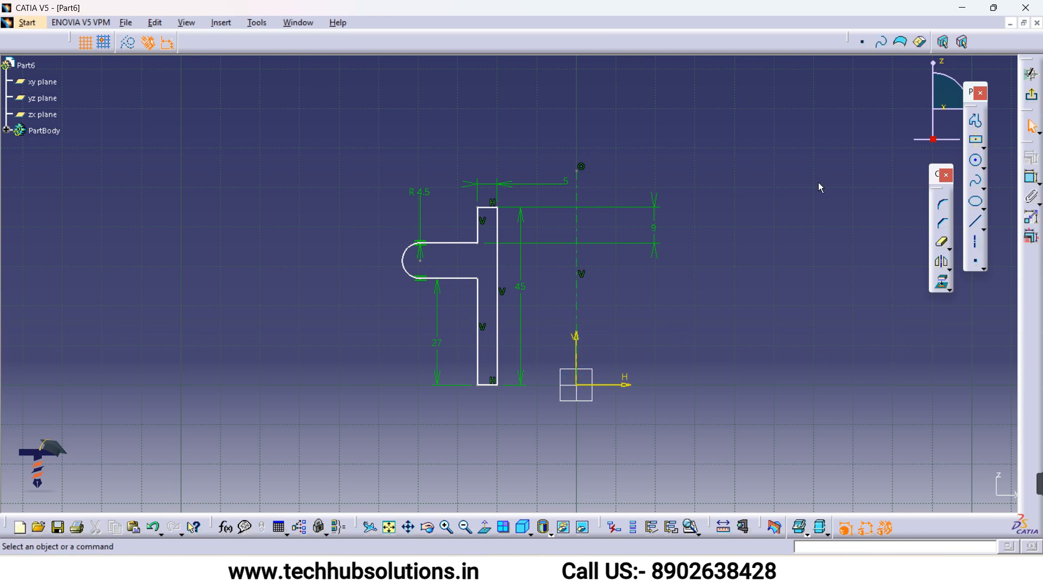
click(976, 221)
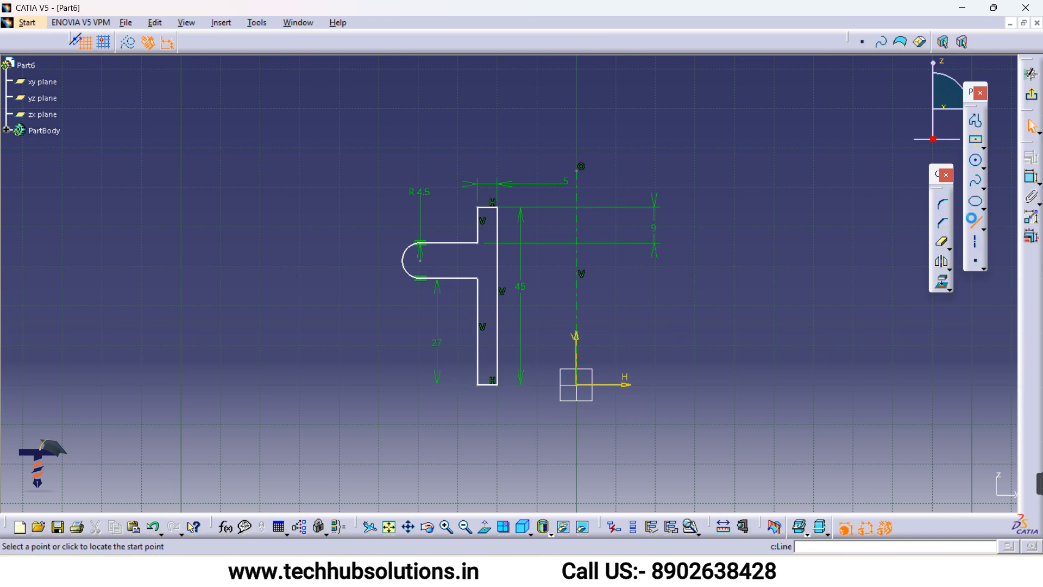
click(1032, 185)
click(497, 337)
click(576, 338)
click(563, 341)
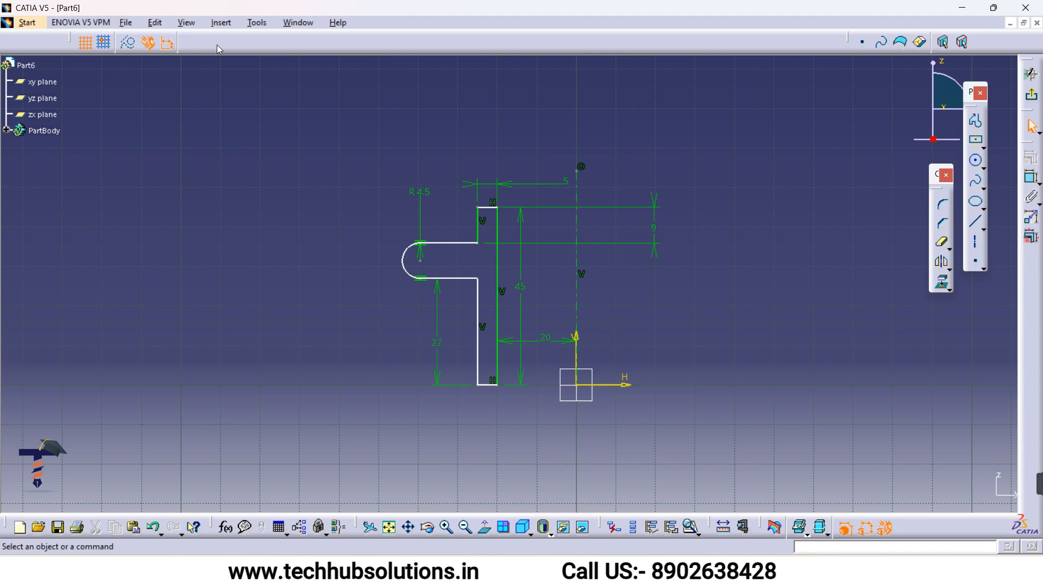
Check the profile's closure with Sketch Analysis and exit the sketch.
click(255, 24)
click(276, 197)
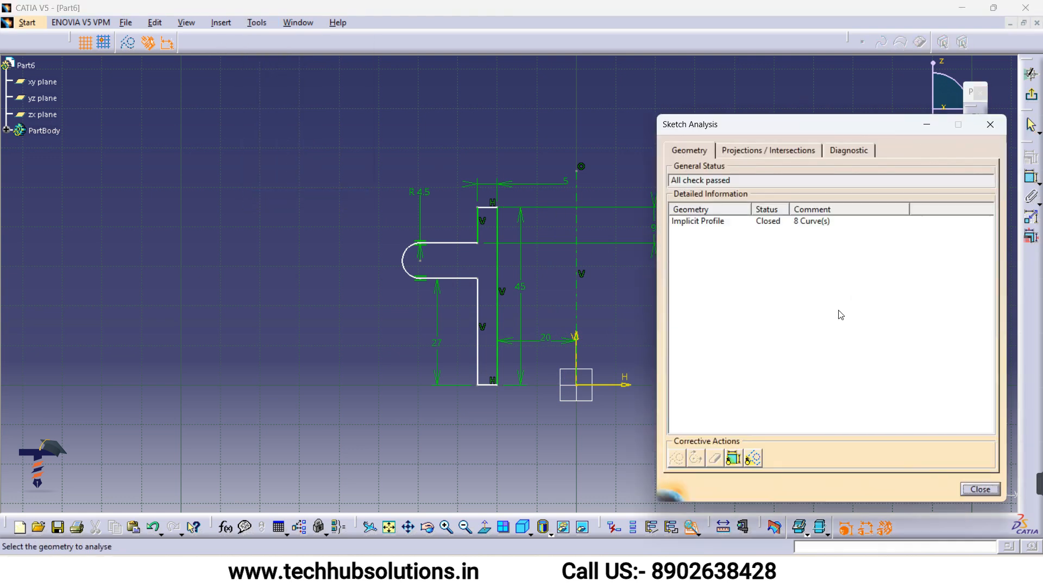
click(980, 490)
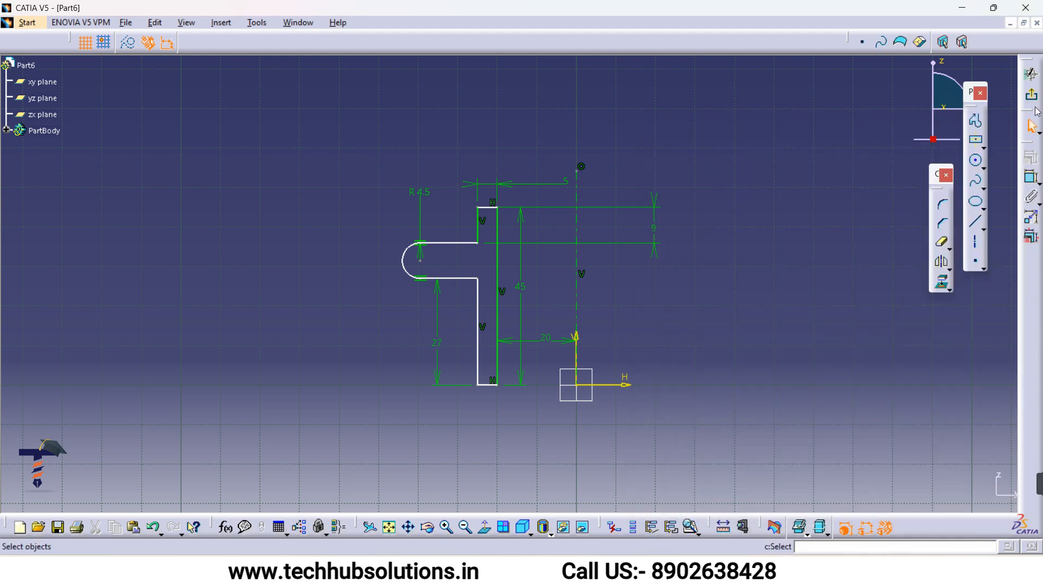
click(943, 42)
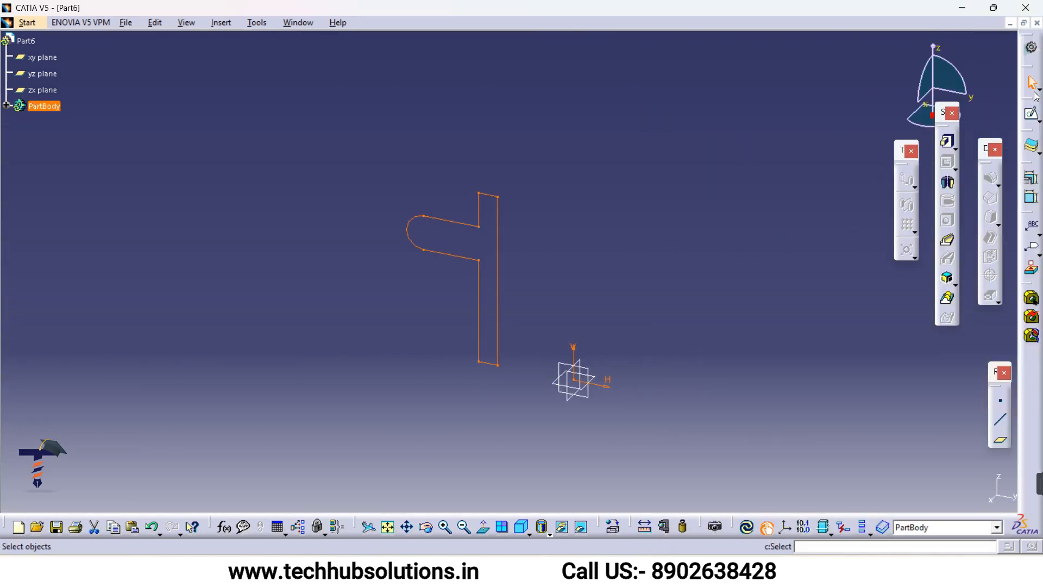
Revolve the profile 360 degrees about the sketch axis with the Shaft command, previewing it before creating the solid.
click(948, 190)
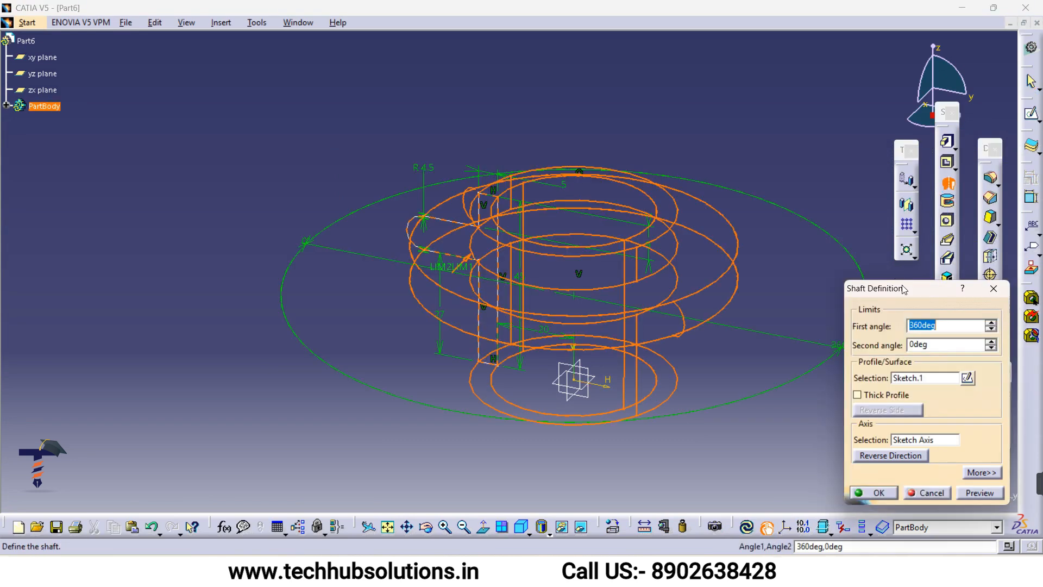
click(971, 492)
middle_drag(733, 401, 562, 401)
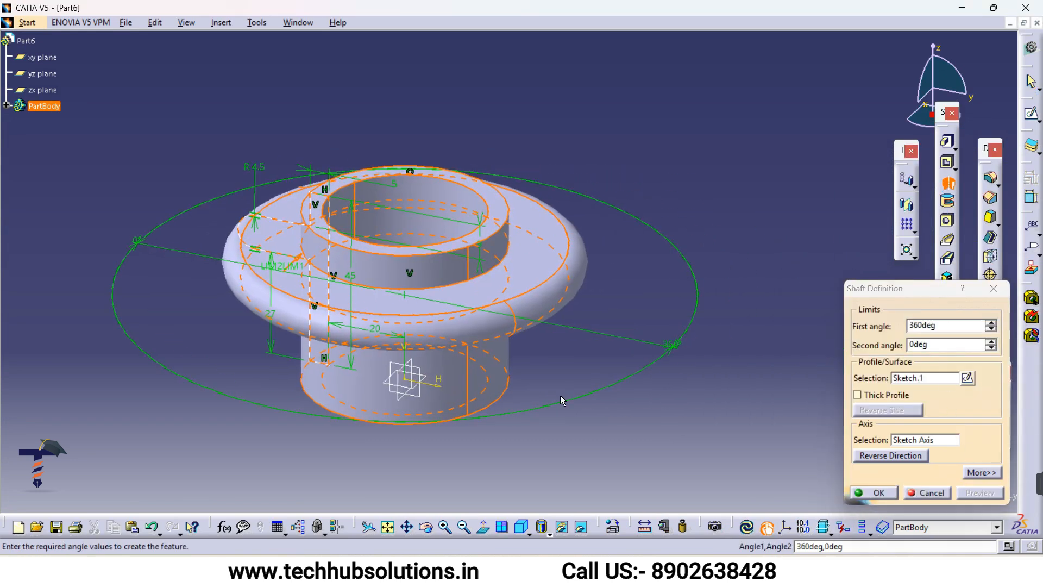
click(874, 492)
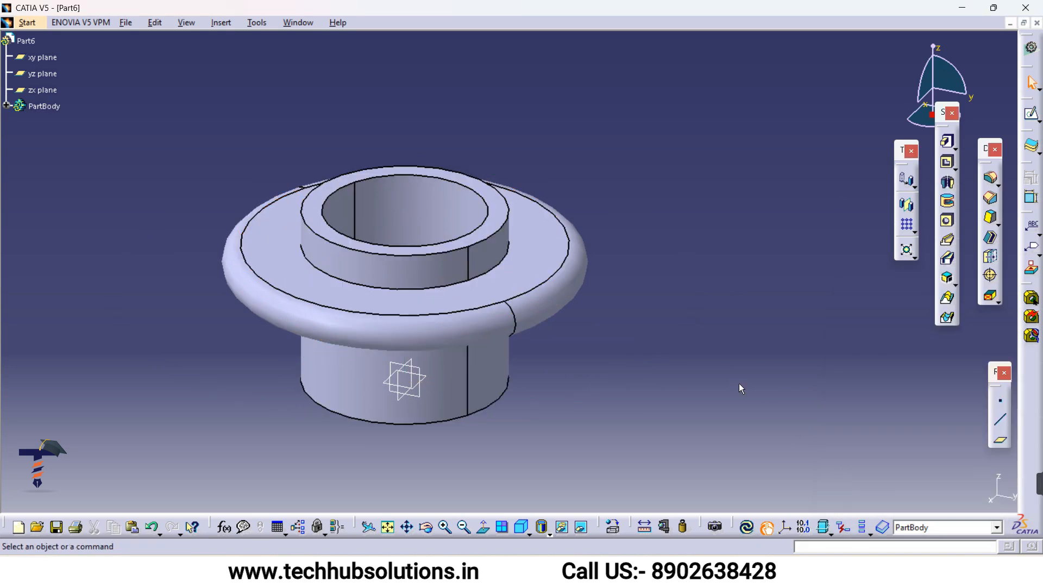
Consult the part drawing in the CATIA manual PDF in the browser, and open a new sketch on the yz plane back in CATIA.
mouse_move(267, 576)
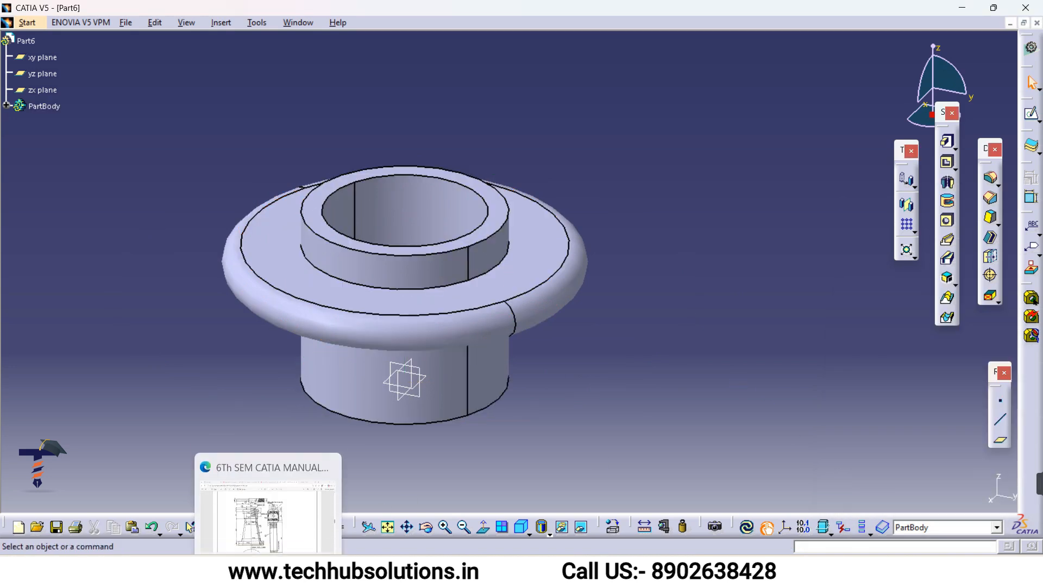
click(266, 505)
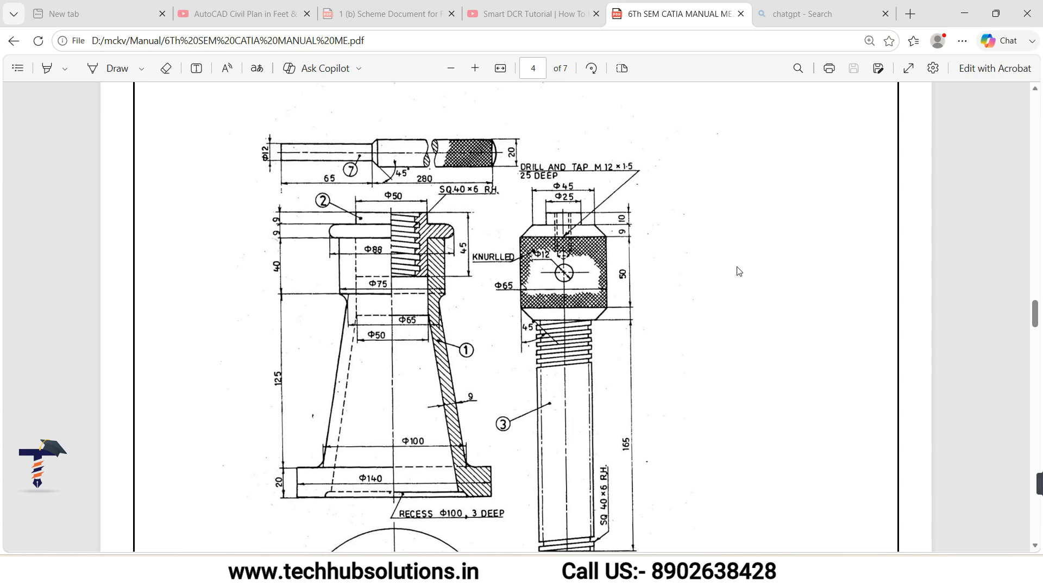
click(747, 511)
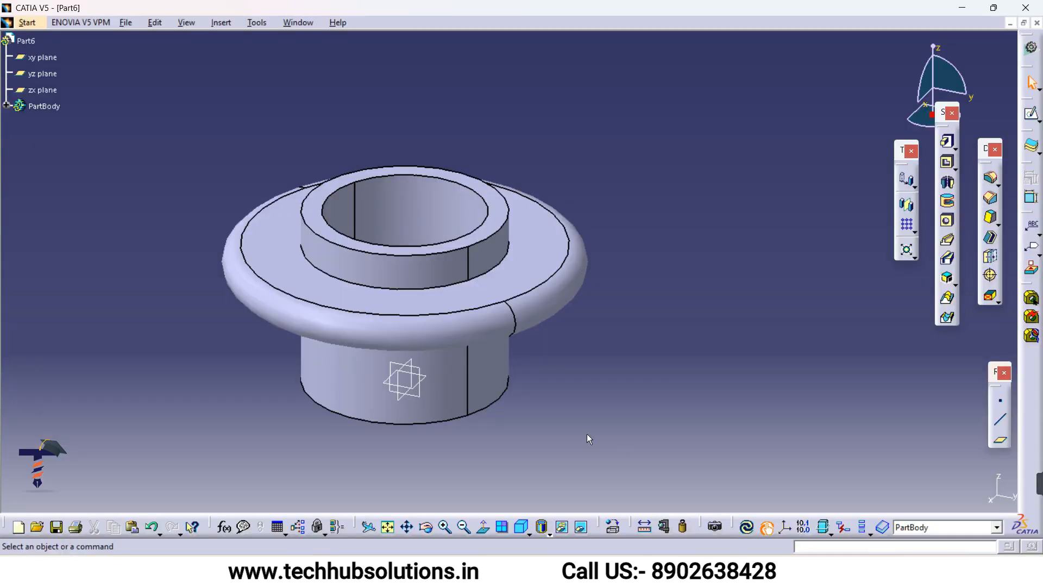
click(420, 400)
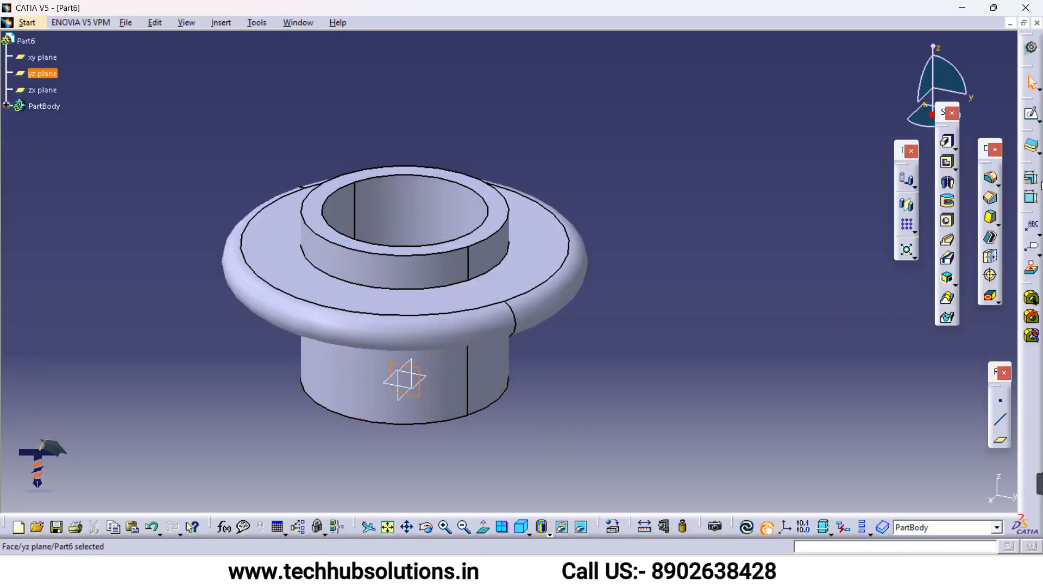
click(1031, 112)
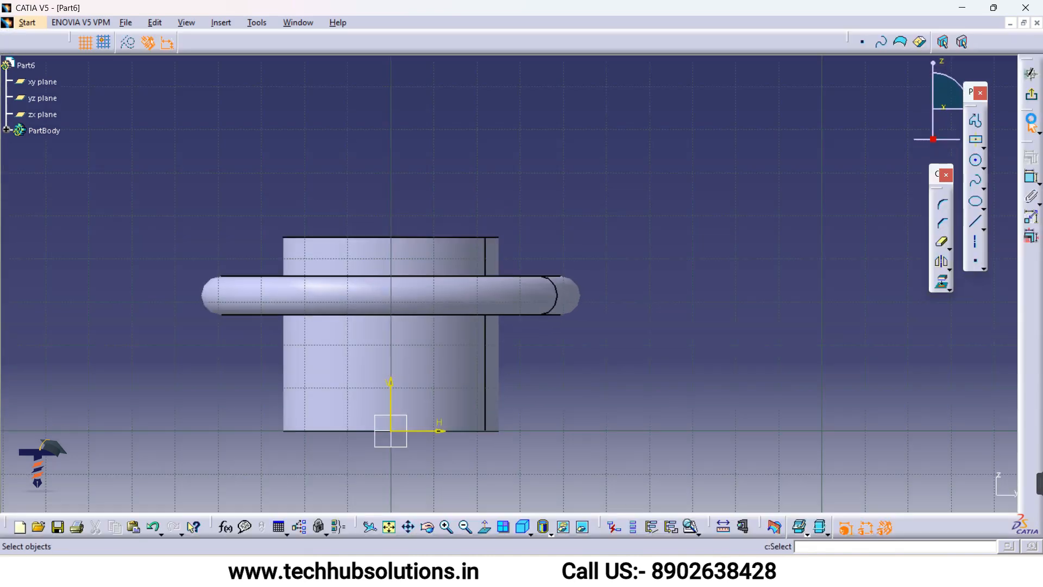
Draw a horizontal line from the origin in the negative H direction, set its length to 20 mm, and place a point on its free end.
click(975, 261)
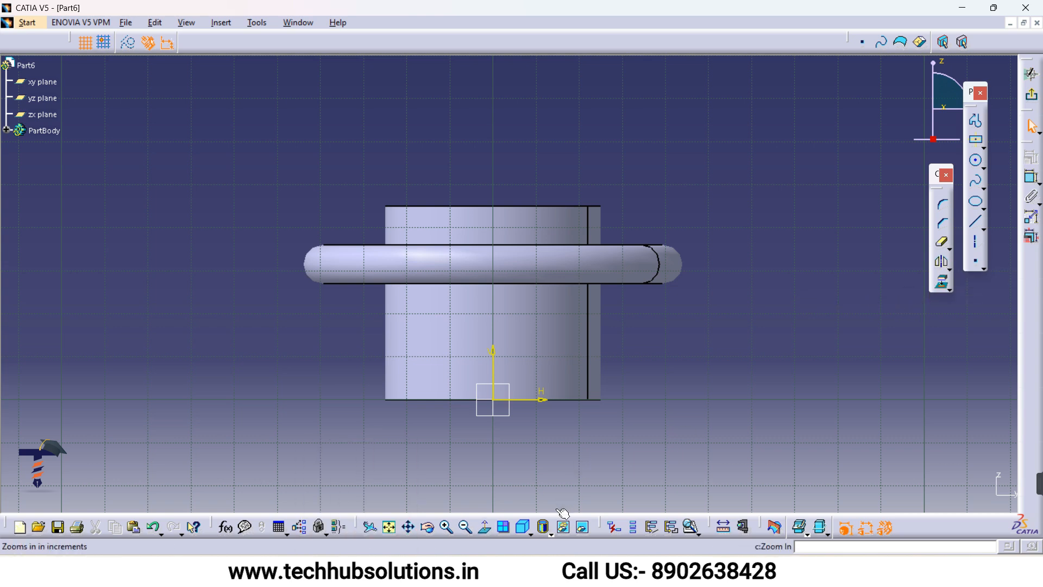
click(976, 221)
click(496, 401)
click(435, 400)
click(1032, 176)
click(468, 432)
double_click(466, 431)
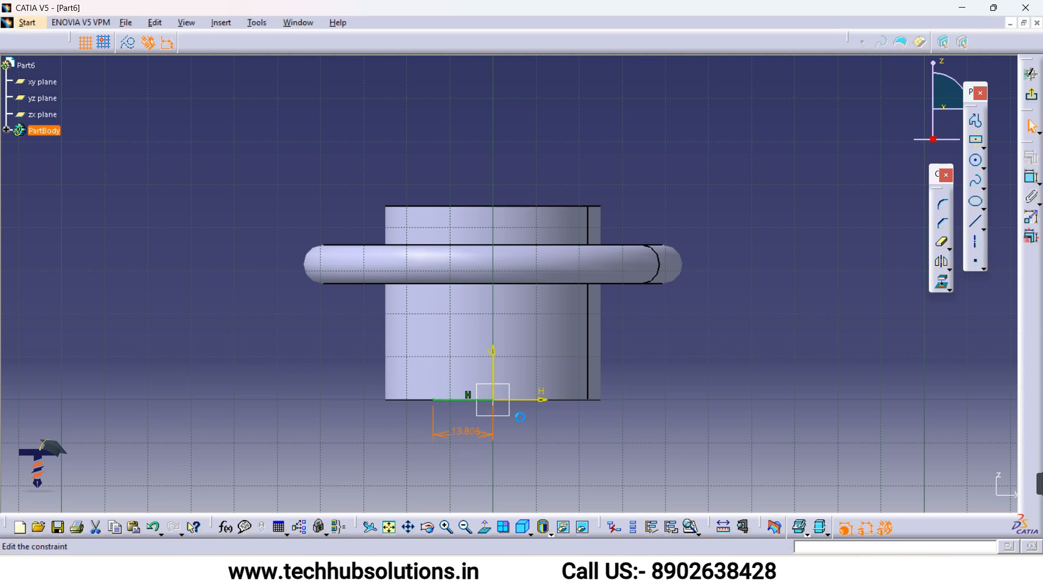
text(20)
key(Return)
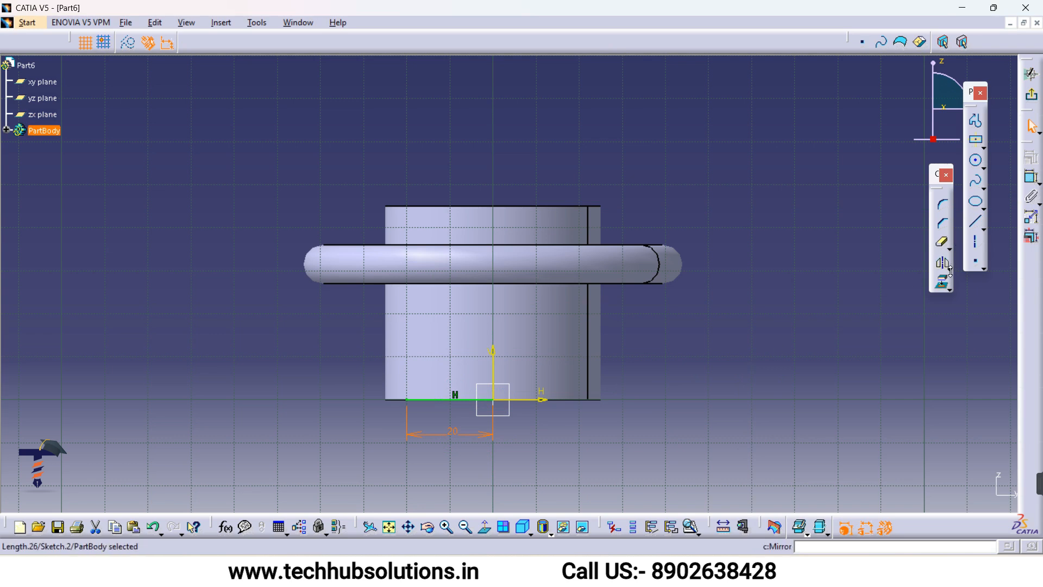
click(977, 262)
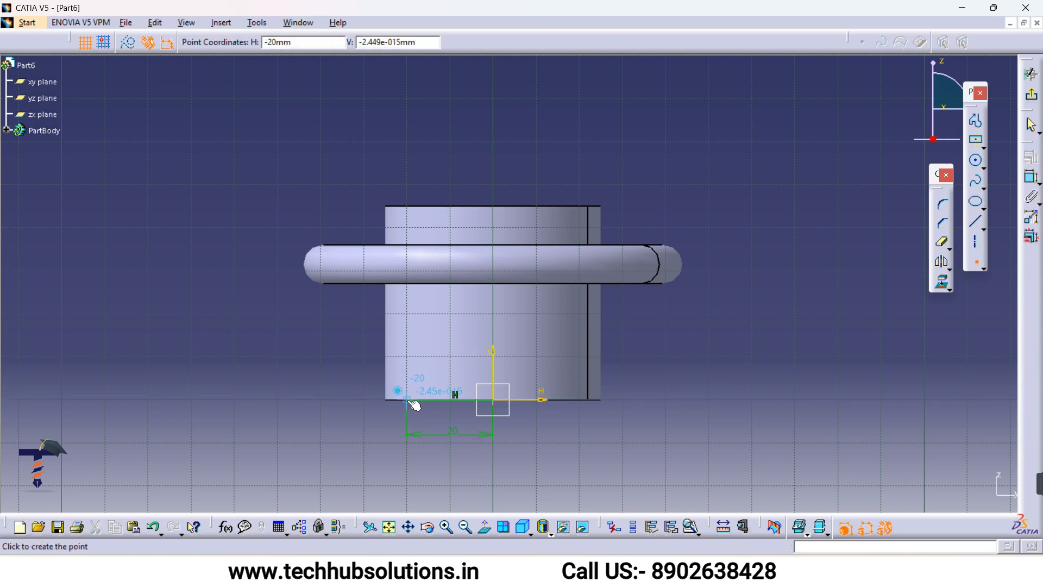
click(412, 401)
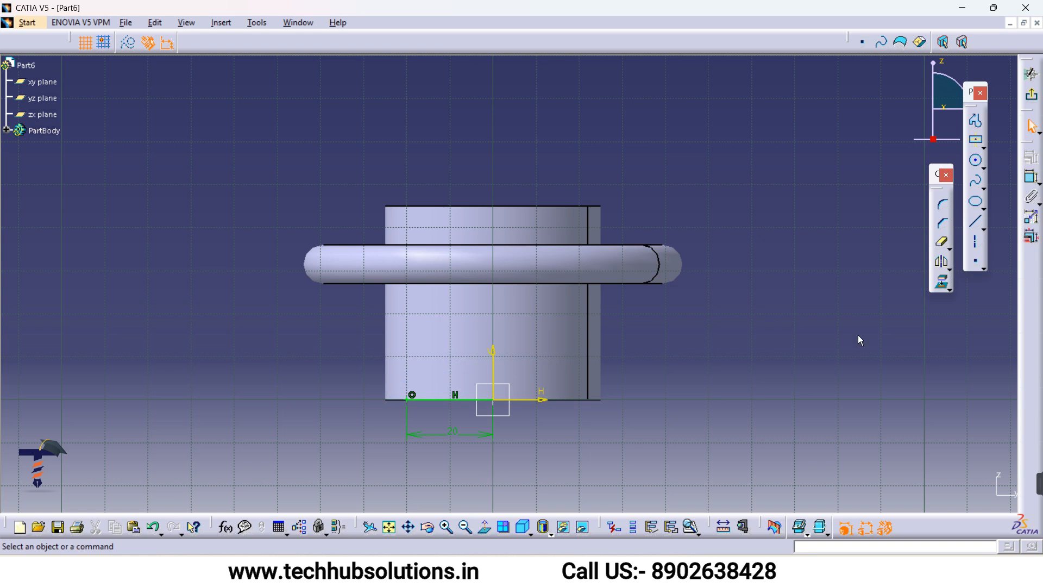
Draw a vertical line from the origin up to the part's top edge and set its length to 45 mm.
click(977, 221)
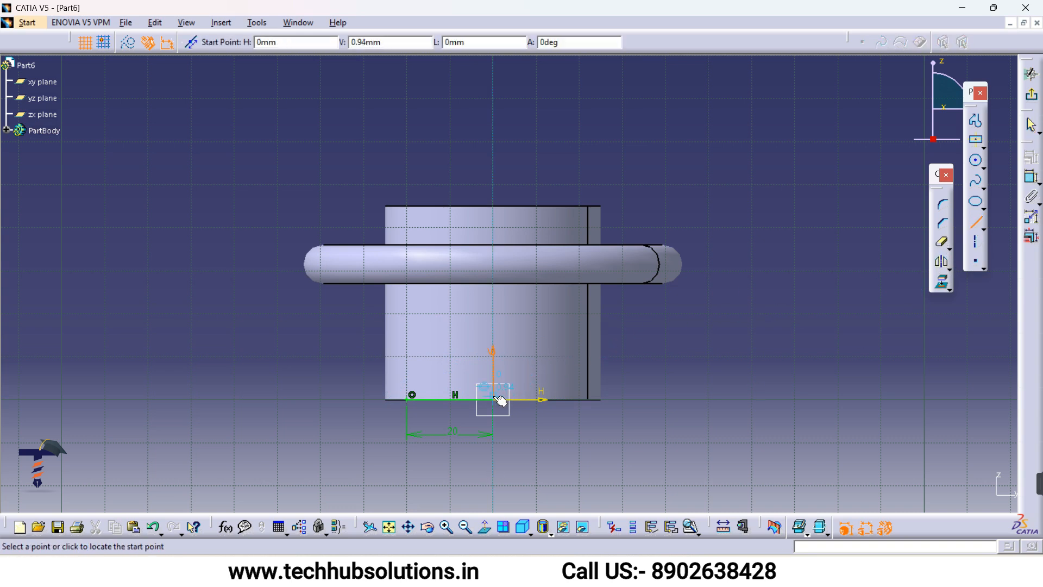
click(495, 401)
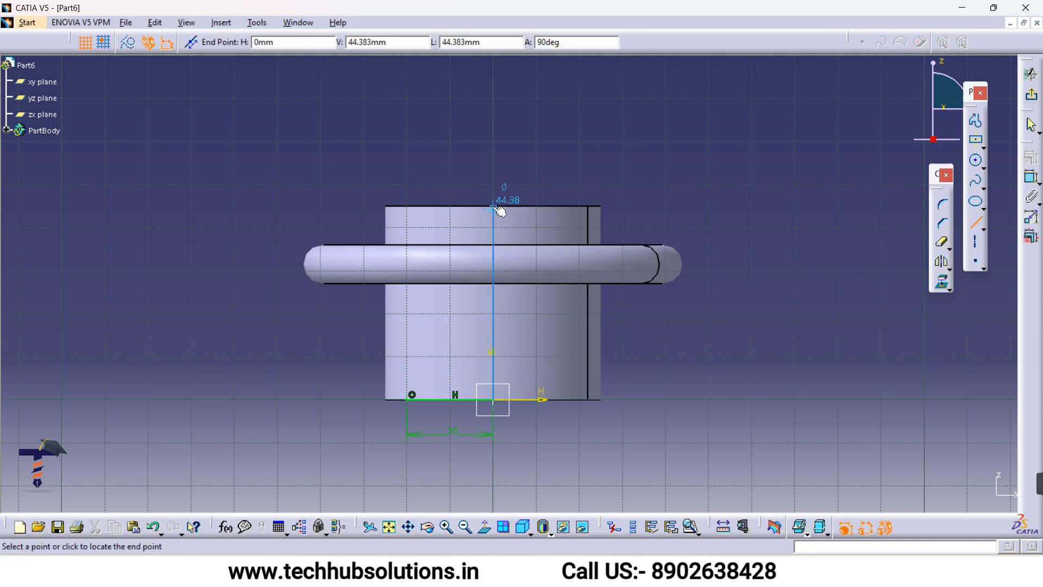
click(493, 206)
click(1031, 177)
click(721, 340)
double_click(716, 330)
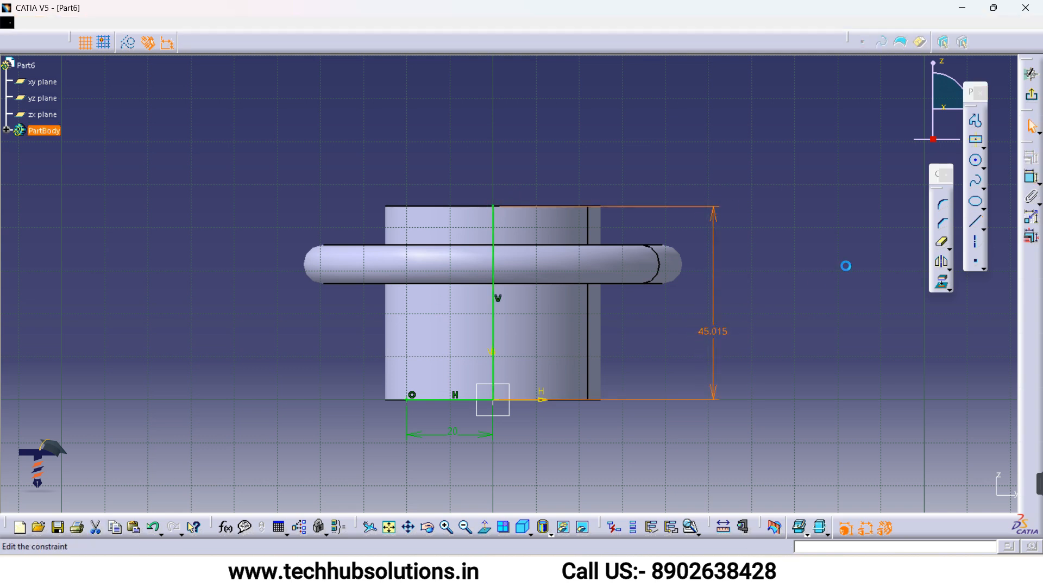
text(45)
key(Return)
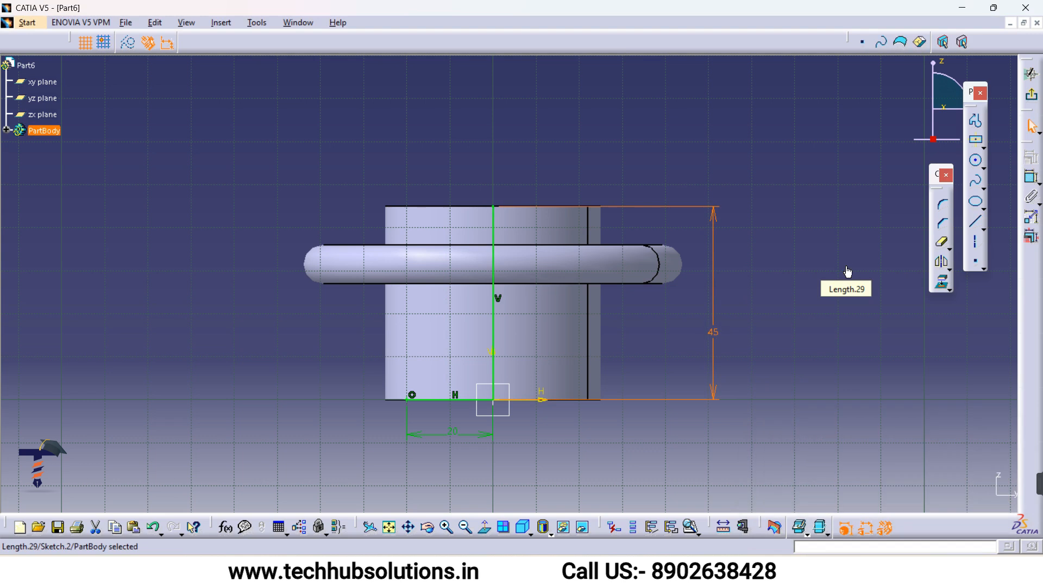
Delete the horizontal line from the sketch, keeping the point at its end, and exit the sketch.
click(846, 267)
click(458, 401)
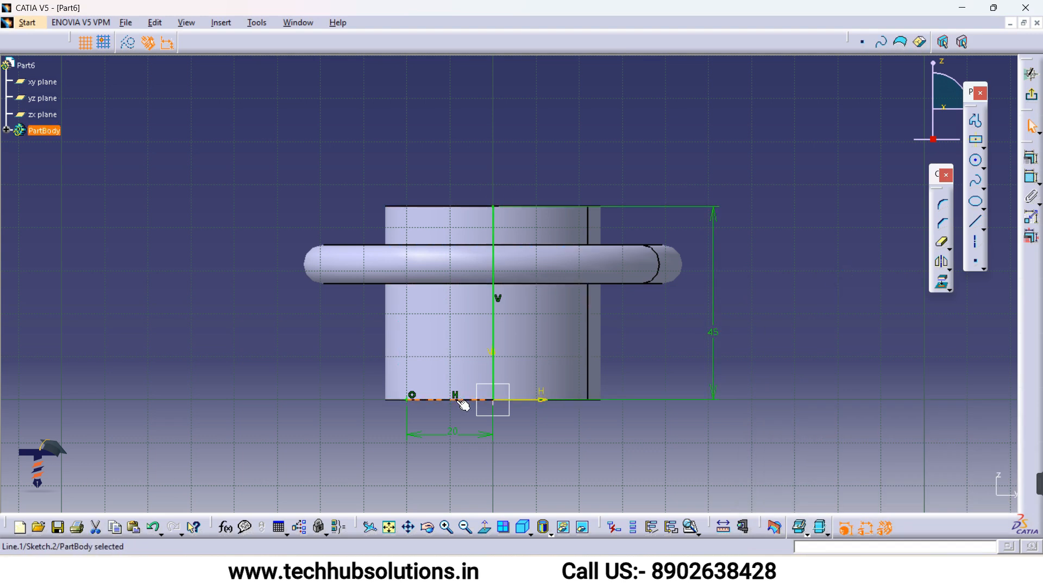
key(Delete)
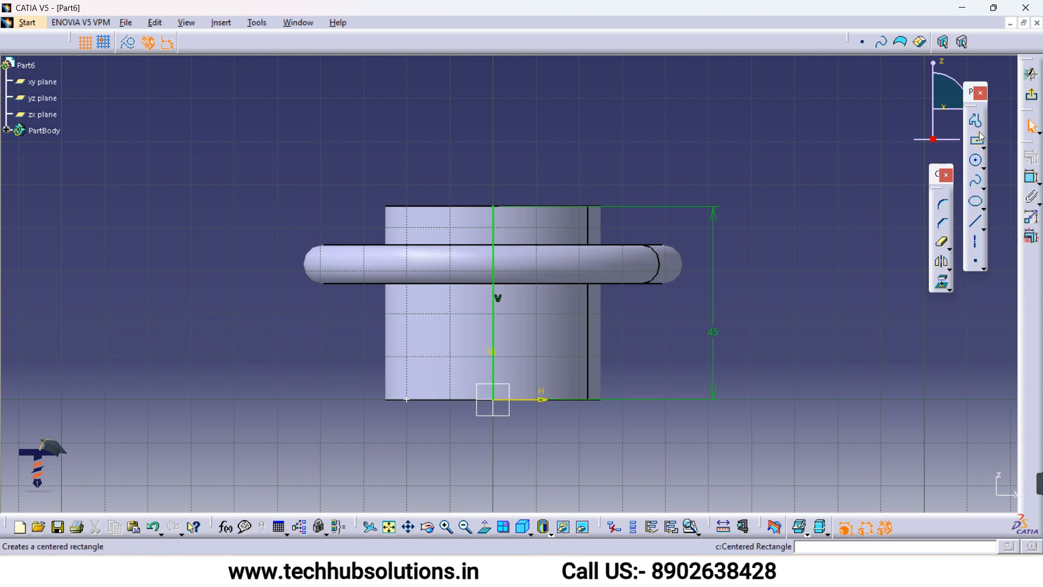
click(1031, 74)
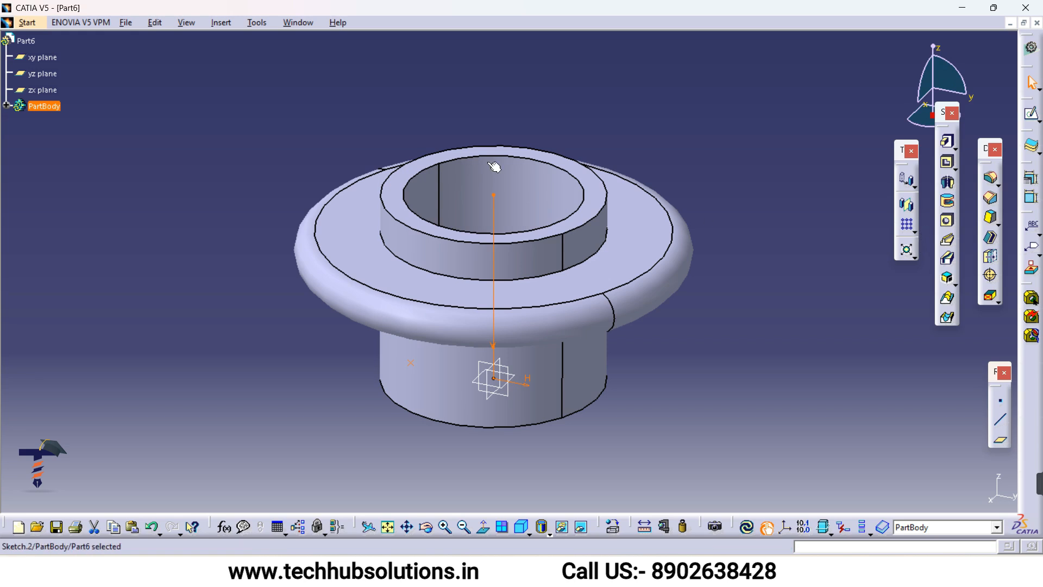
Switch to the Wireframe and Surface Design workbench.
click(30, 23)
mouse_move(53, 57)
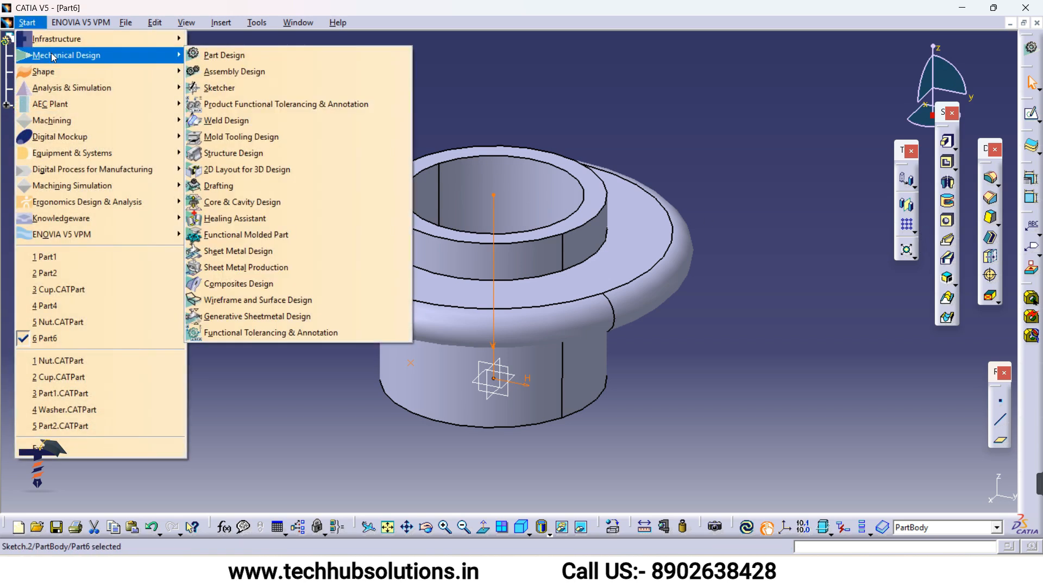
click(254, 303)
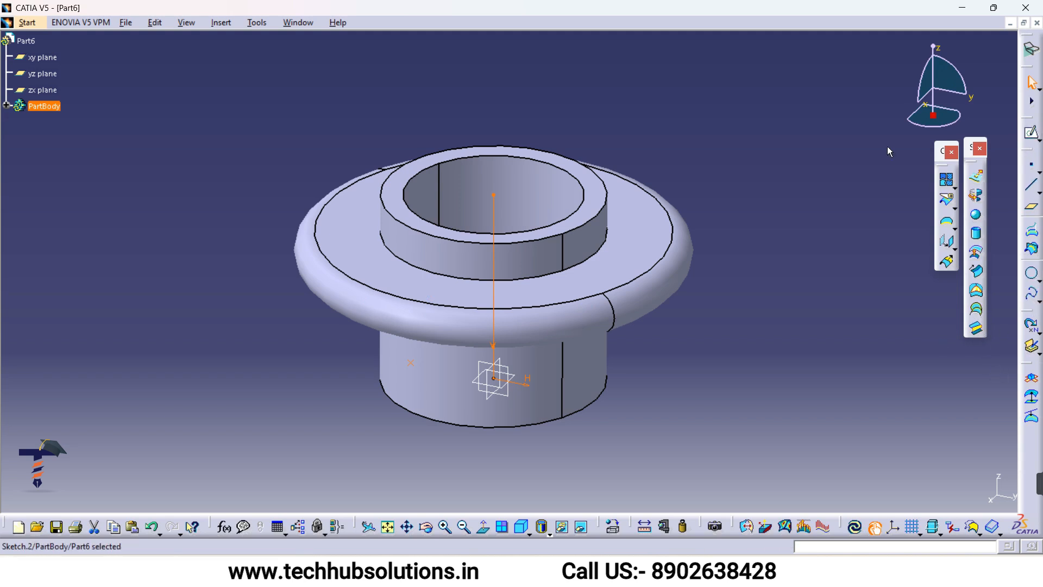
Create a helix starting at the sketched point, with the vertical sketch line as its axis and a 6 mm pitch.
click(221, 23)
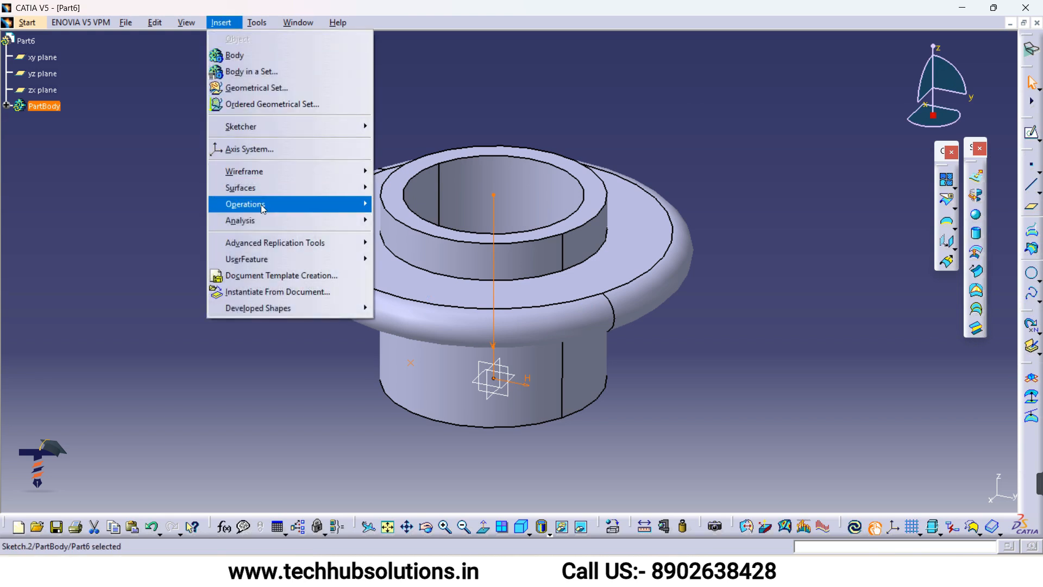
mouse_move(262, 204)
mouse_move(275, 172)
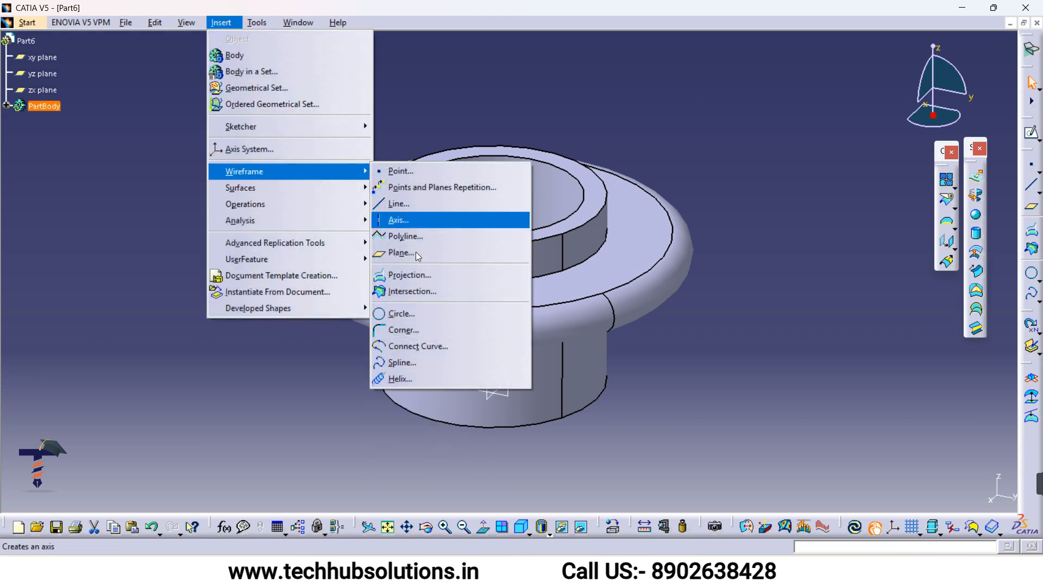
click(409, 380)
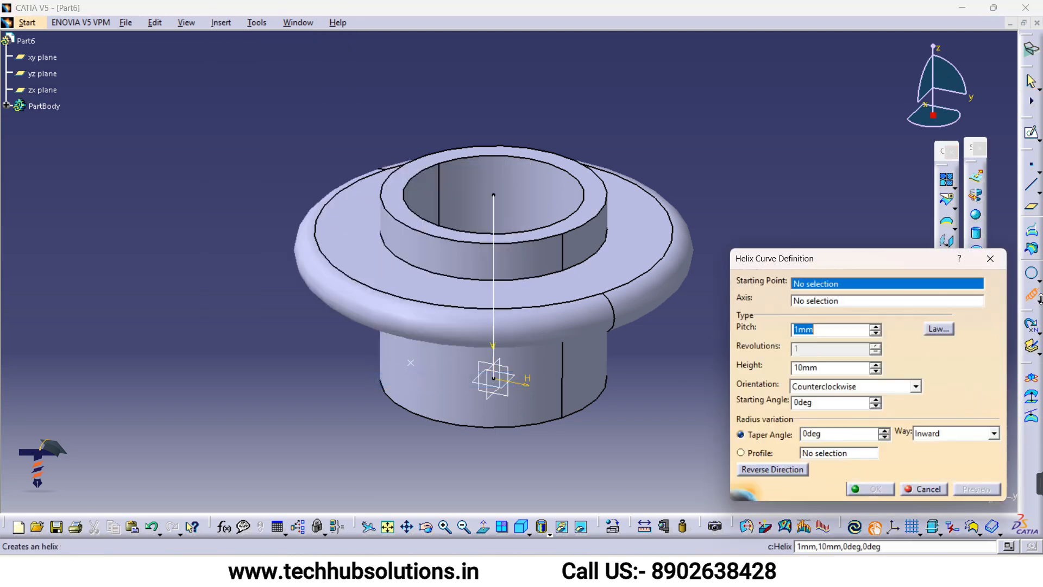
drag(870, 259, 849, 161)
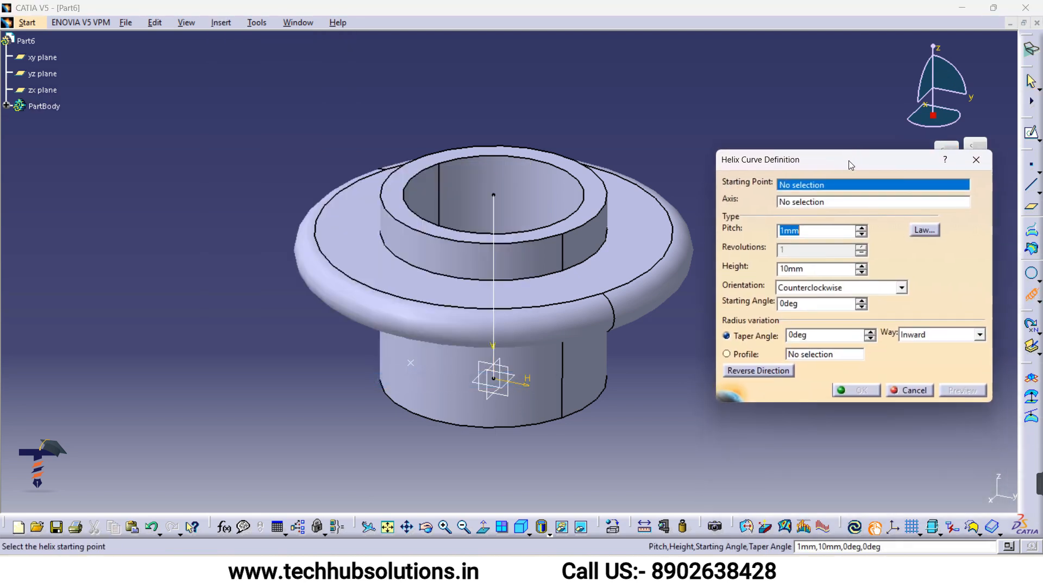
click(411, 368)
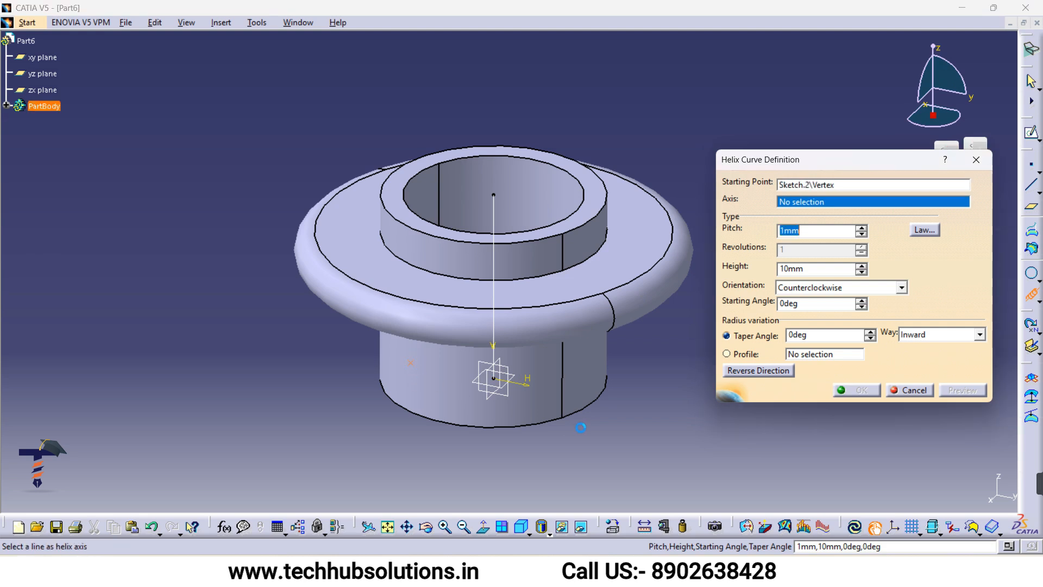
click(493, 228)
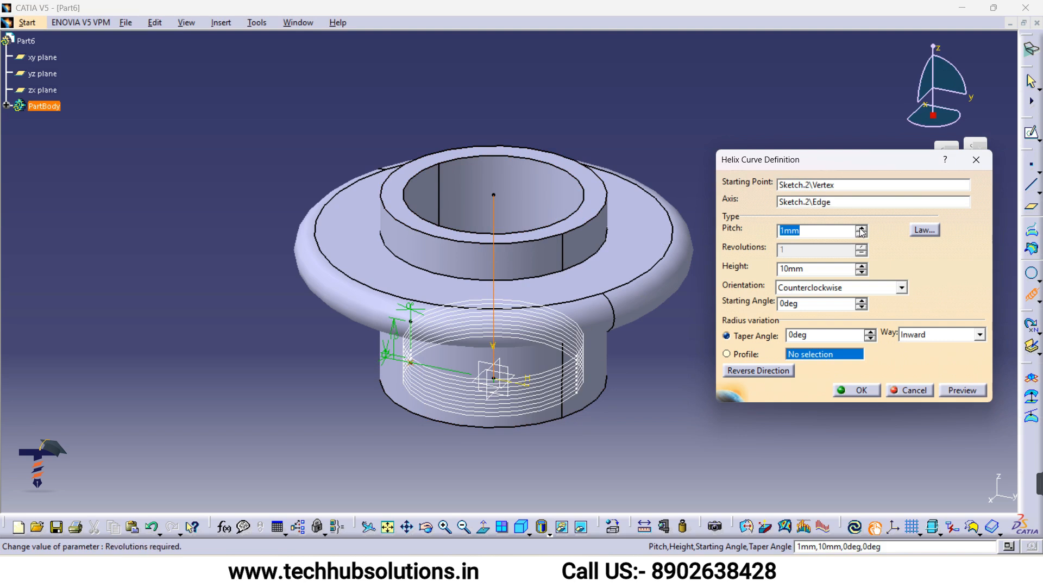
text(6)
key(Return)
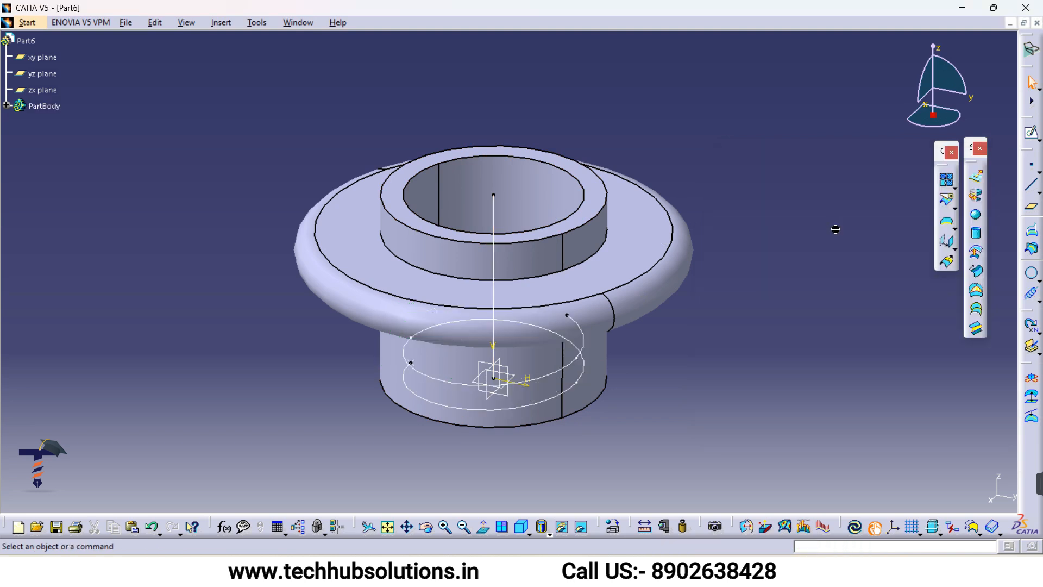
Edit the helix to a height of 45 mm, keeping its orientation counterclockwise.
double_click(576, 371)
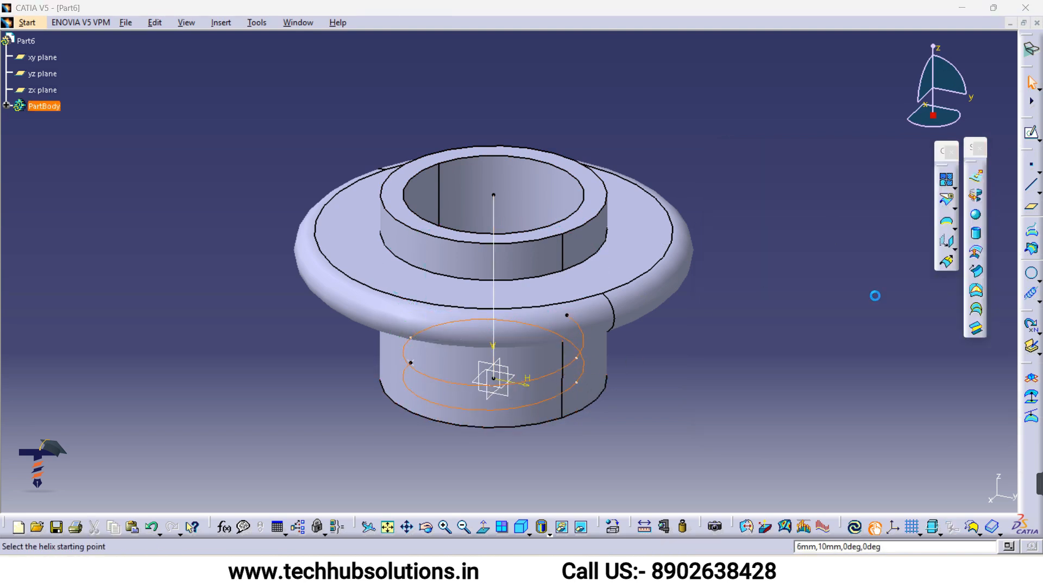
drag(834, 291, 769, 293)
text(45)
click(646, 406)
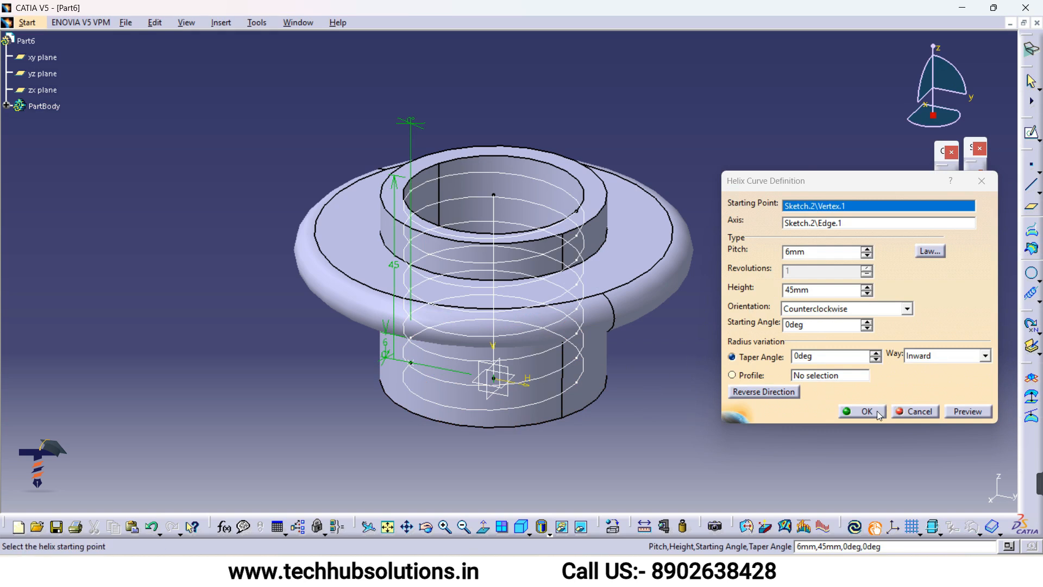
click(907, 311)
click(903, 322)
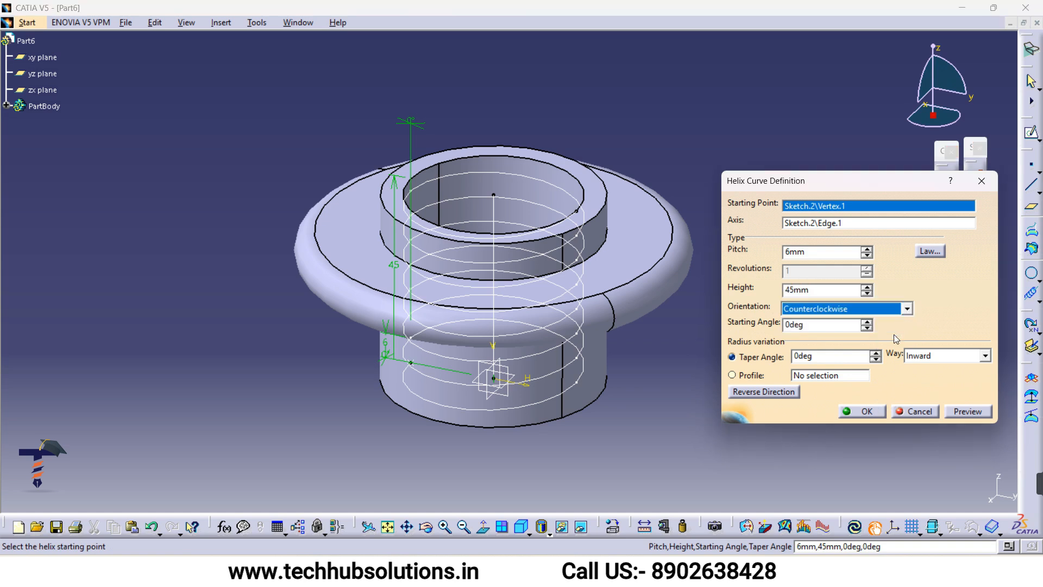
click(868, 411)
Try to create a plane normal to the helix at its start point.
middle_drag(461, 450, 699, 344)
middle_drag(593, 435, 562, 288)
middle_drag(841, 313, 778, 348)
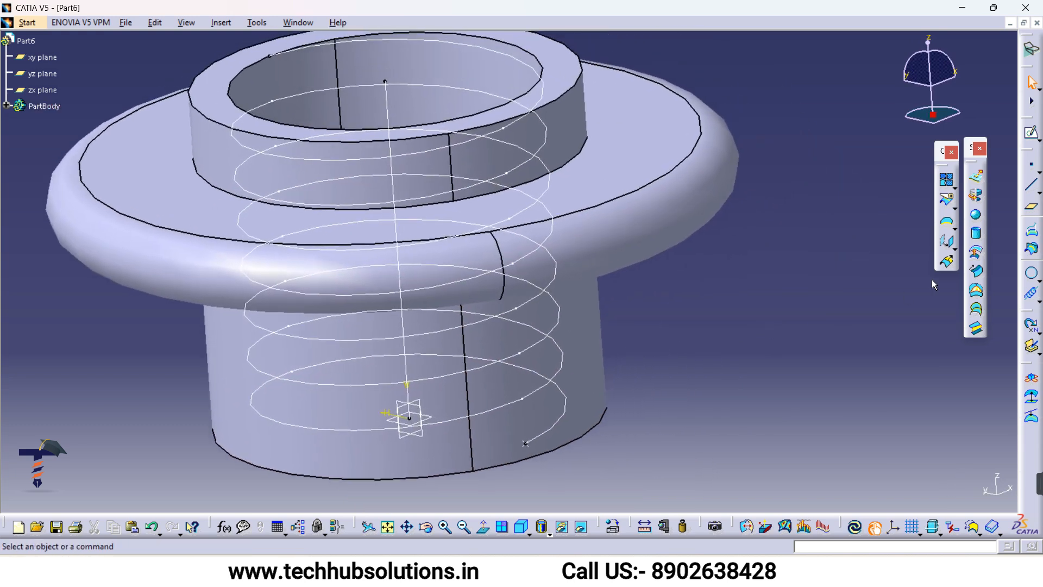
click(1035, 210)
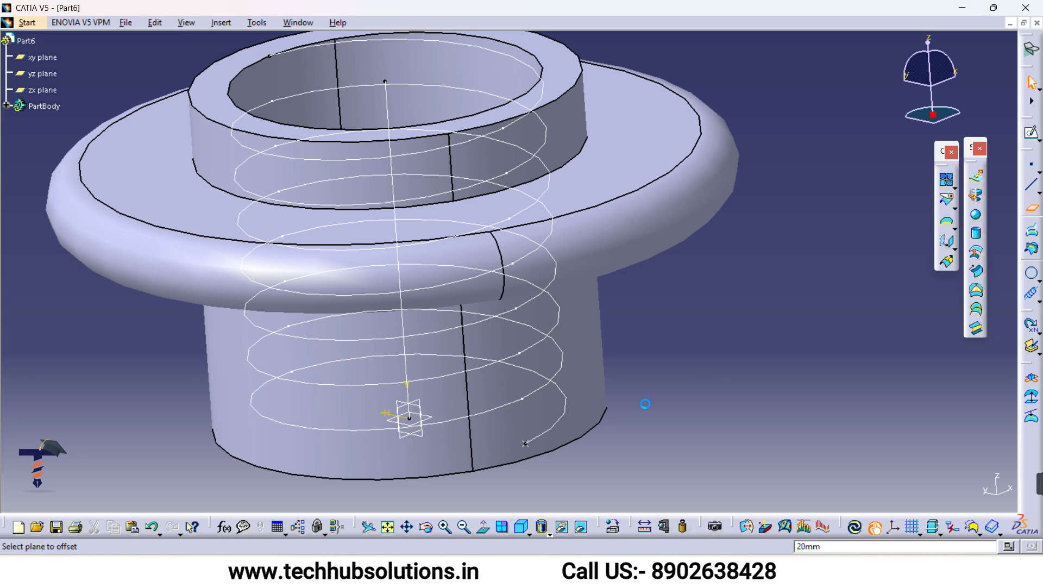
click(549, 385)
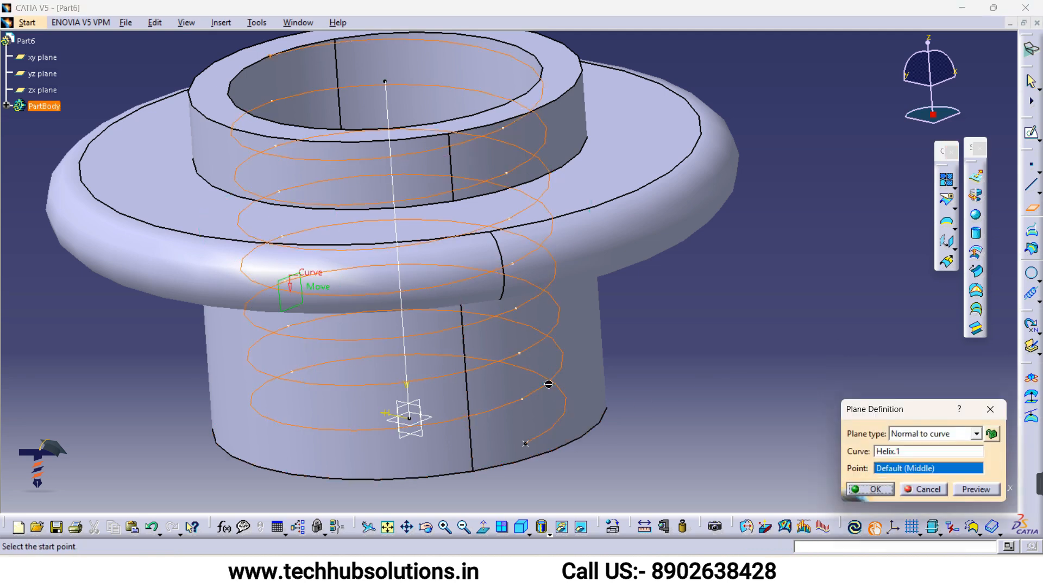
click(526, 443)
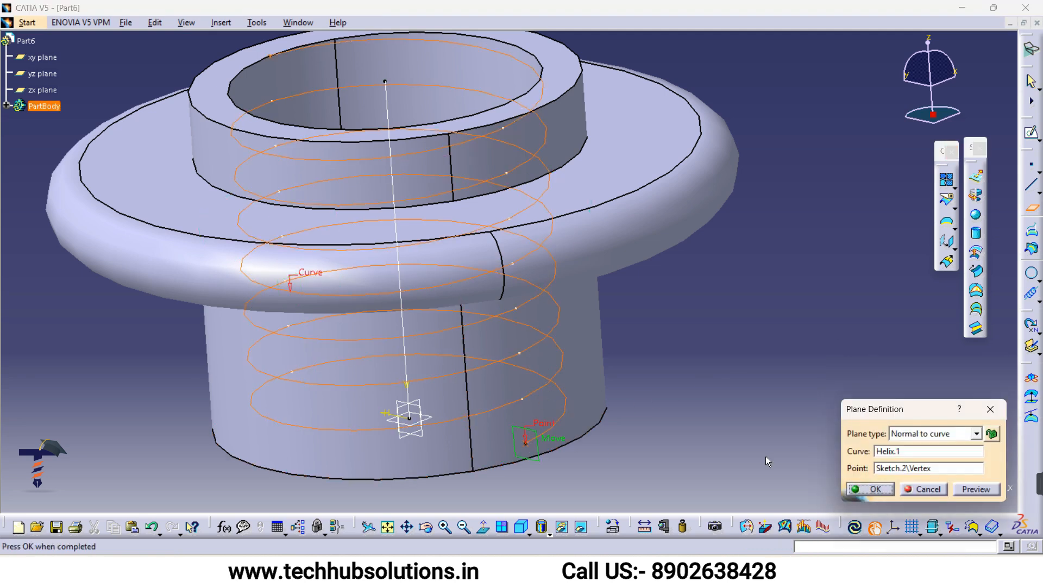
click(870, 488)
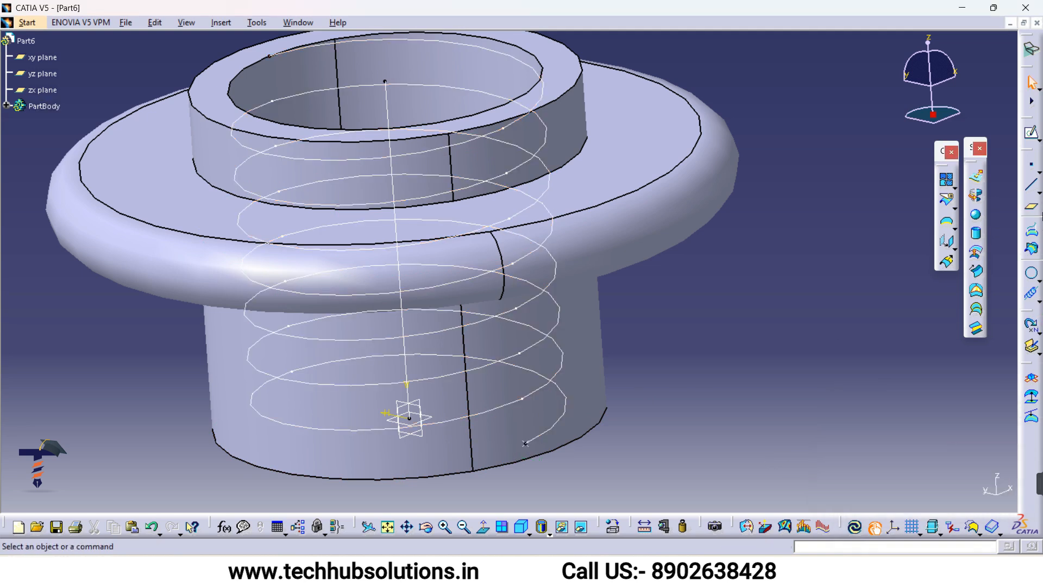
Create a reference plane normal to the helix curve, passing through the sketched start point.
click(1021, 206)
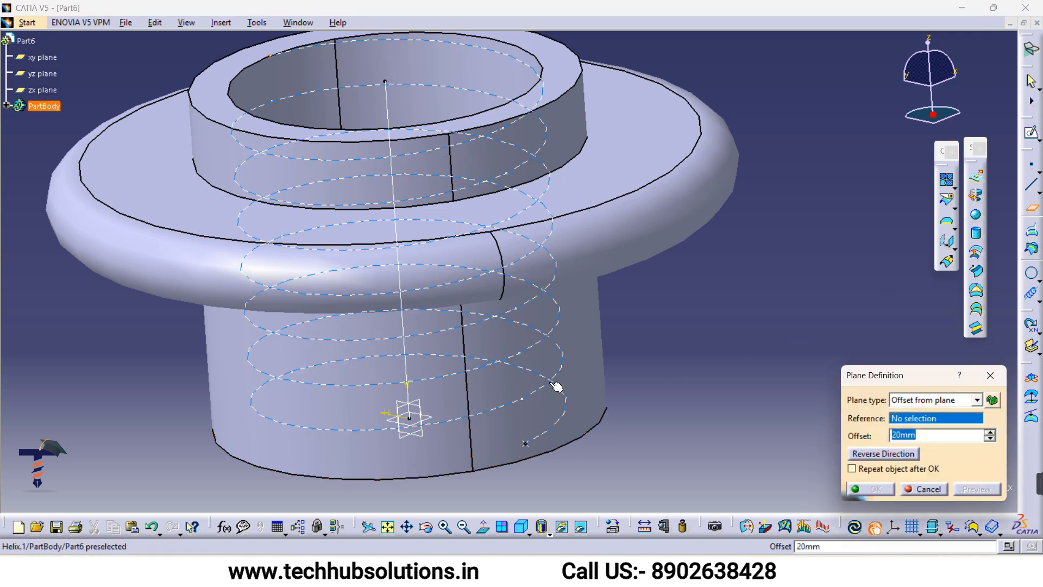
click(550, 382)
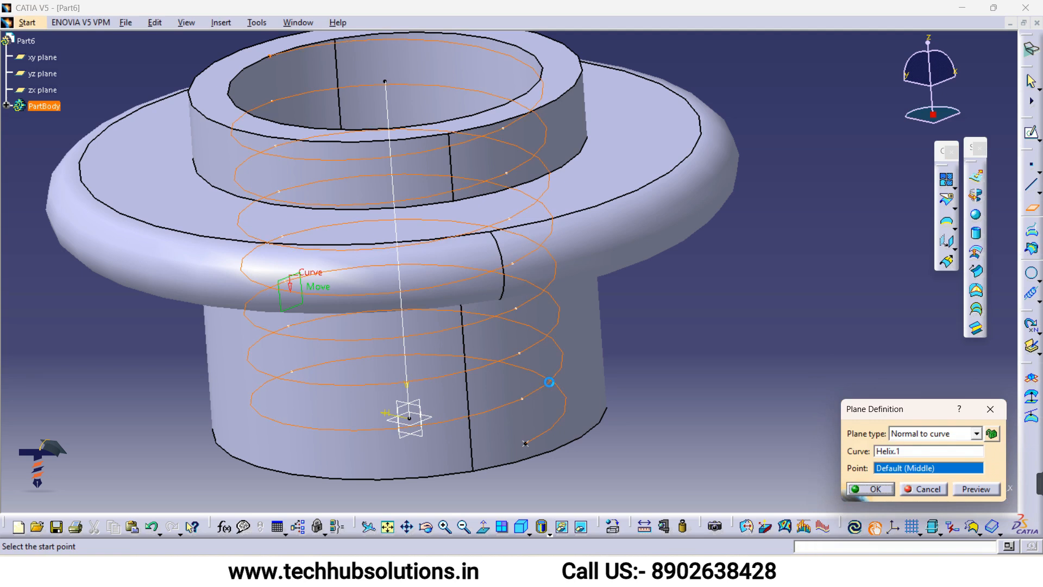
click(528, 443)
click(875, 489)
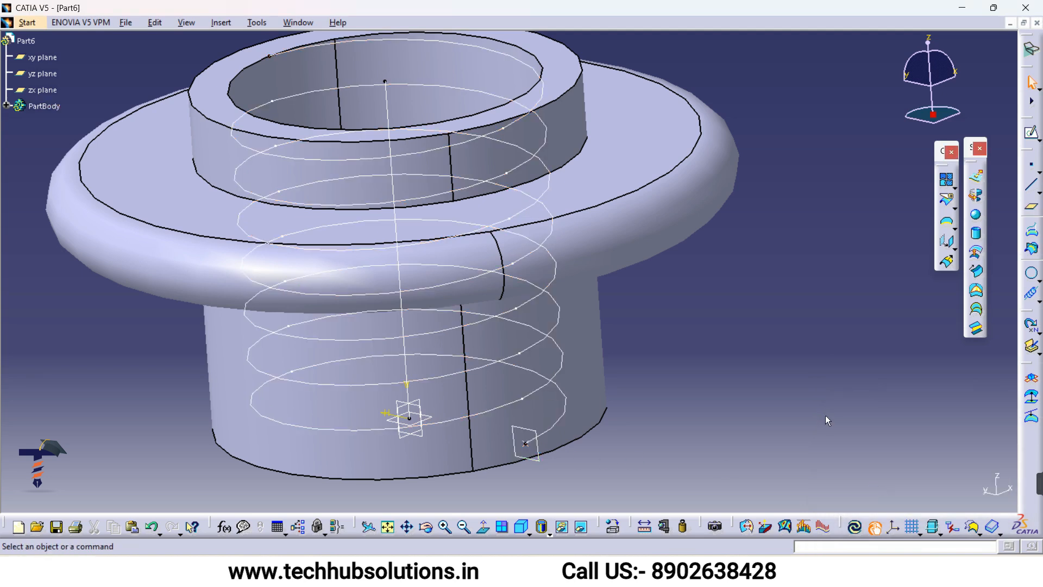
Open a sketch on the plane normal to the helix and project the helix's start point into it.
click(540, 464)
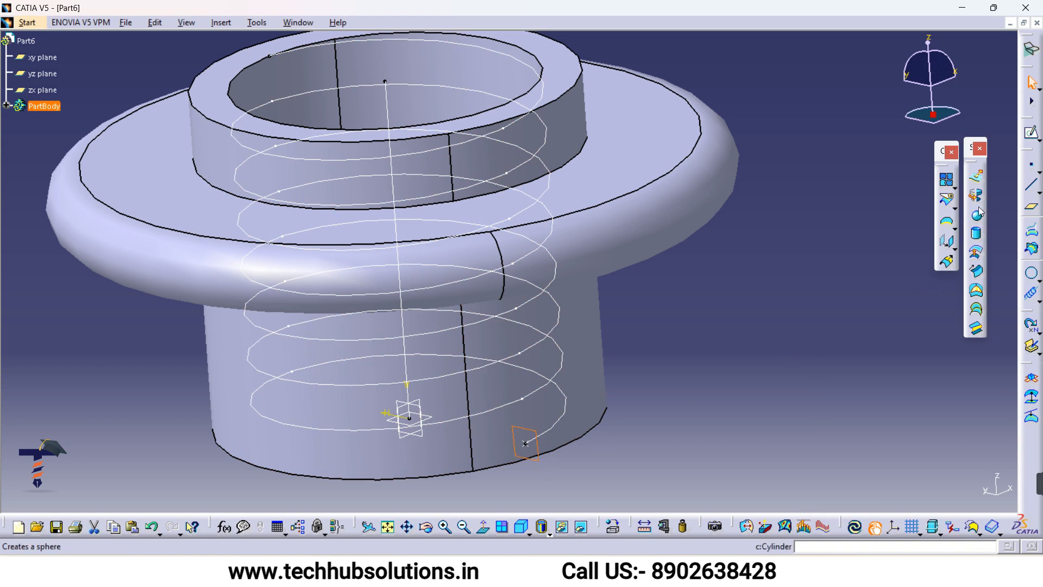
click(1031, 132)
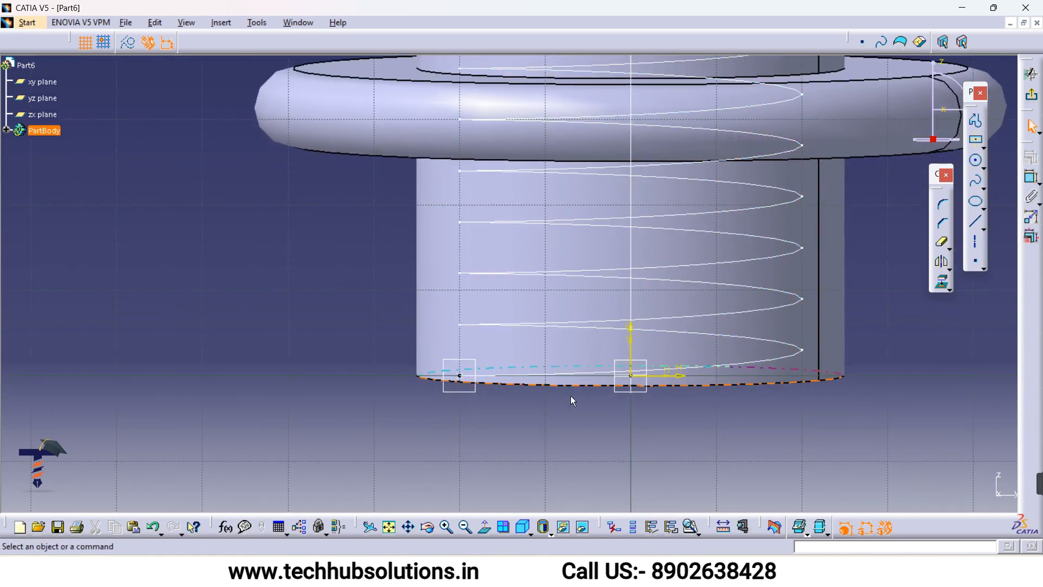
mouse_move(566, 412)
middle_down()
mouse_move(589, 345)
mouse_move(542, 344)
middle_up()
click(943, 283)
click(363, 434)
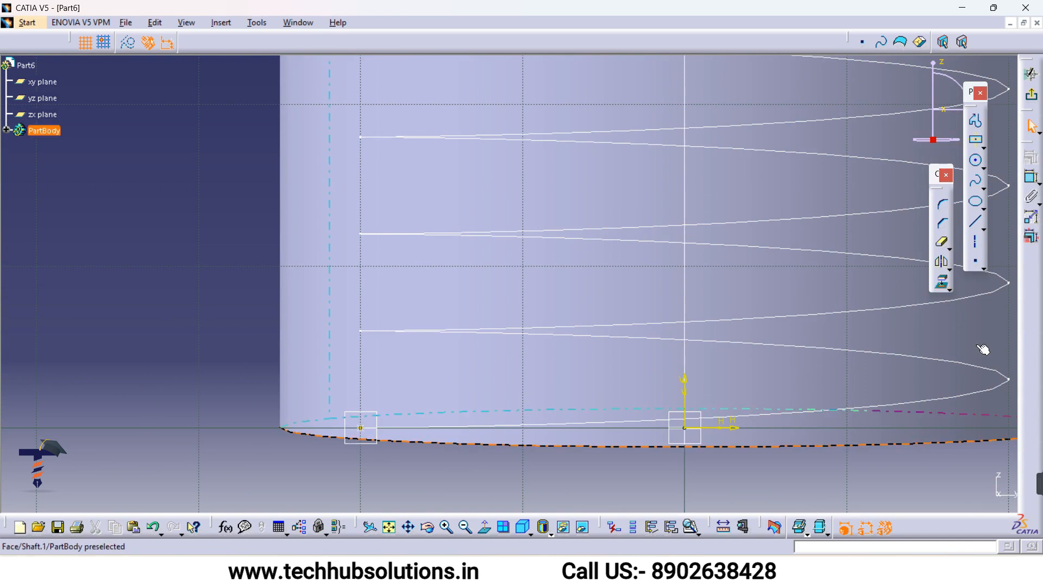
Draw a centered rectangle about 3.4 mm wide on the projected helix start point and set its height to 3 mm.
click(976, 140)
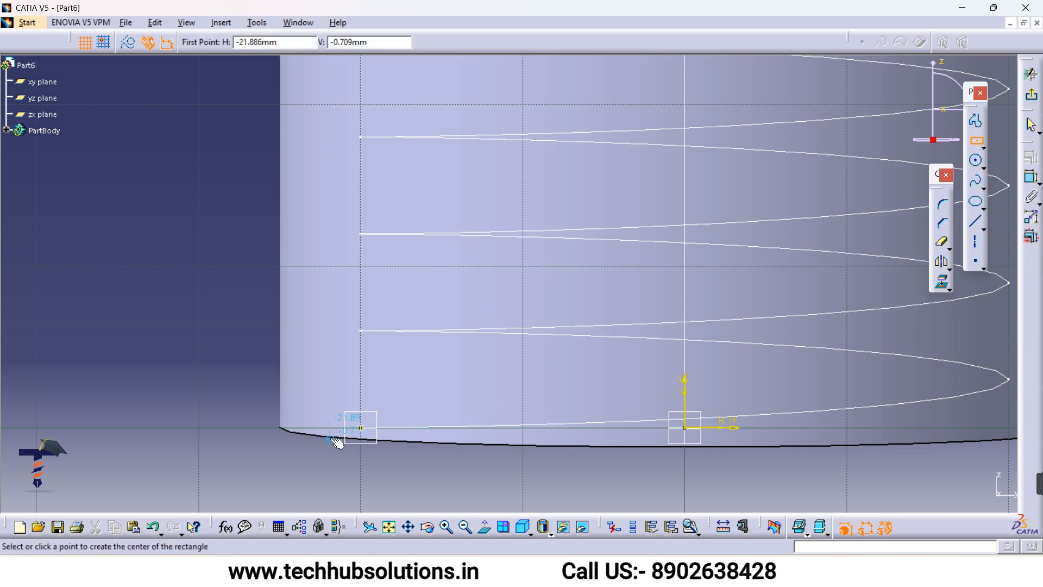
click(361, 428)
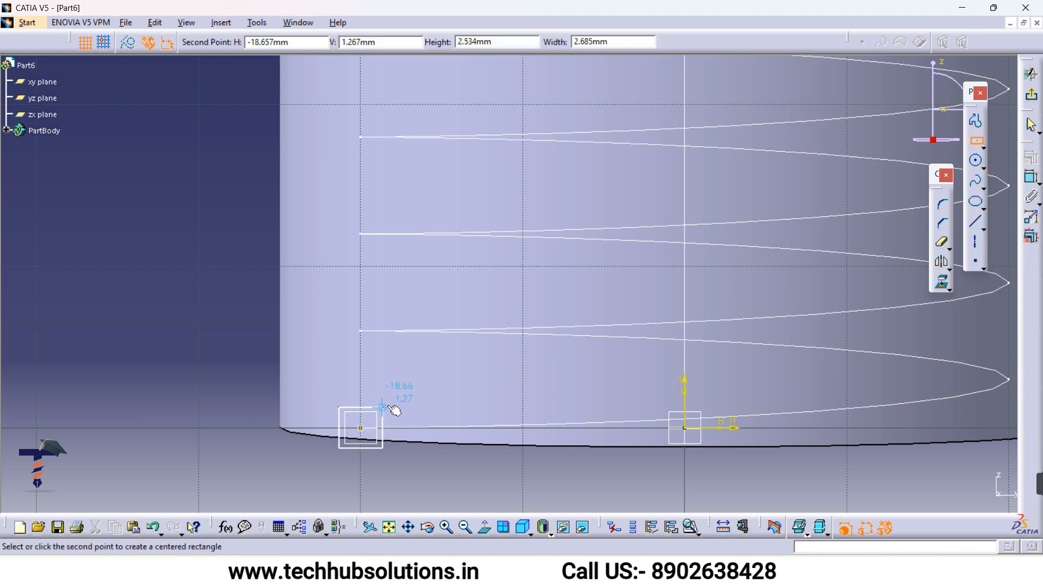
click(389, 405)
click(1031, 176)
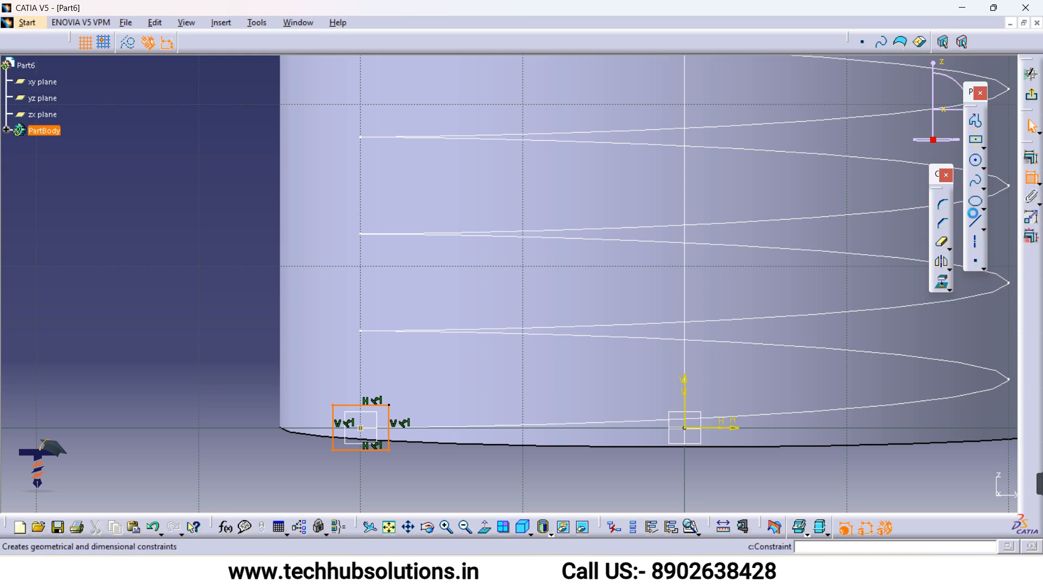
click(340, 441)
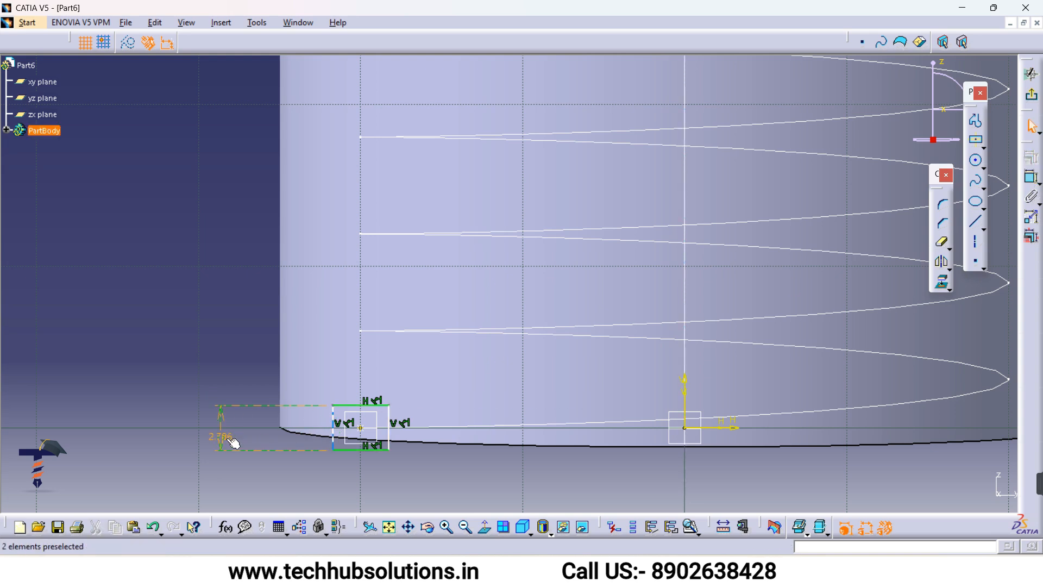
double_click(224, 438)
text(3)
key(Return)
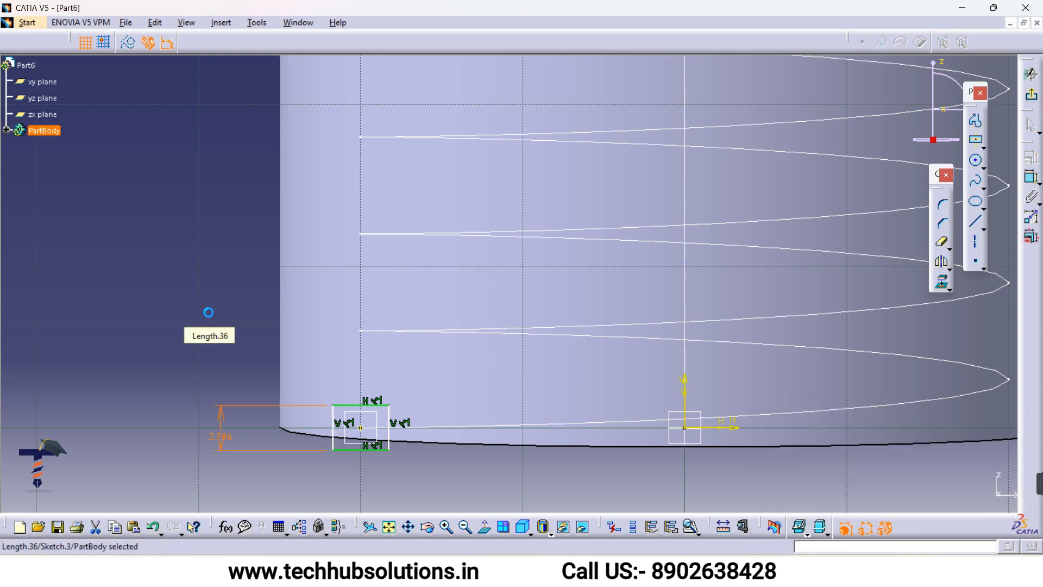
Dimension the rectangle's width, set it to 3 mm, and exit the sketch.
click(1031, 176)
click(372, 451)
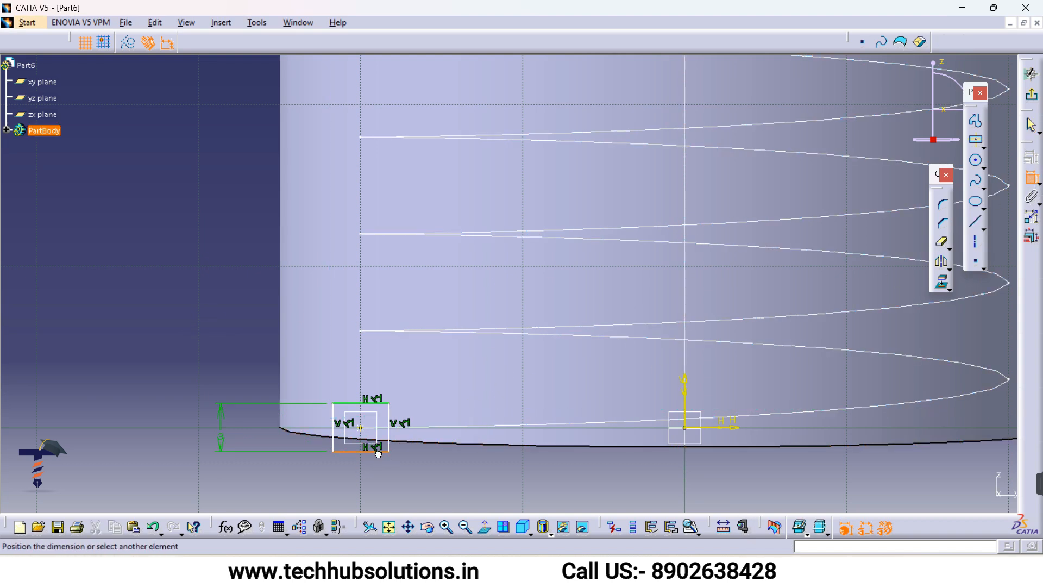
click(420, 471)
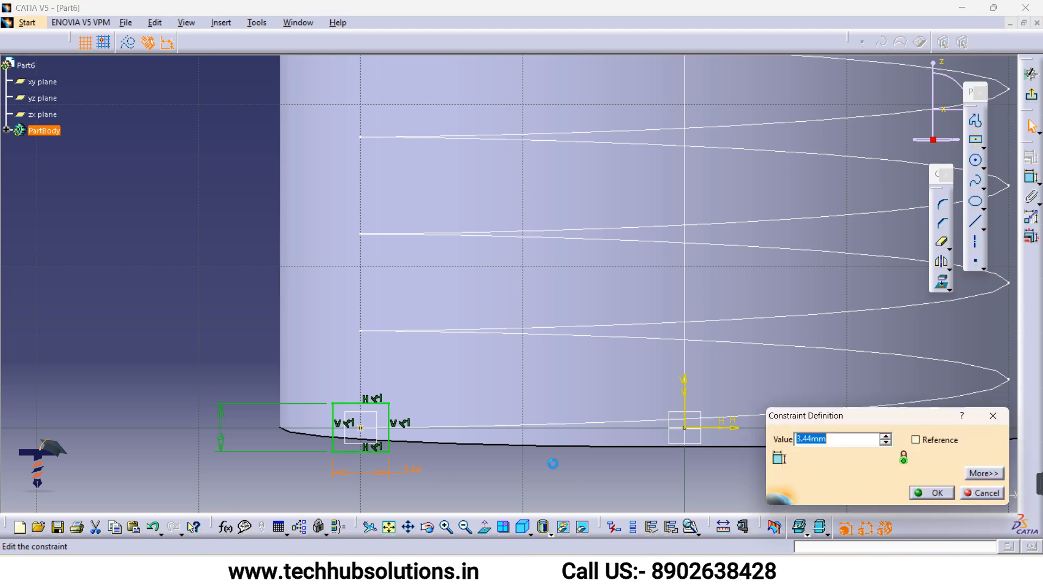
text(3)
key(Return)
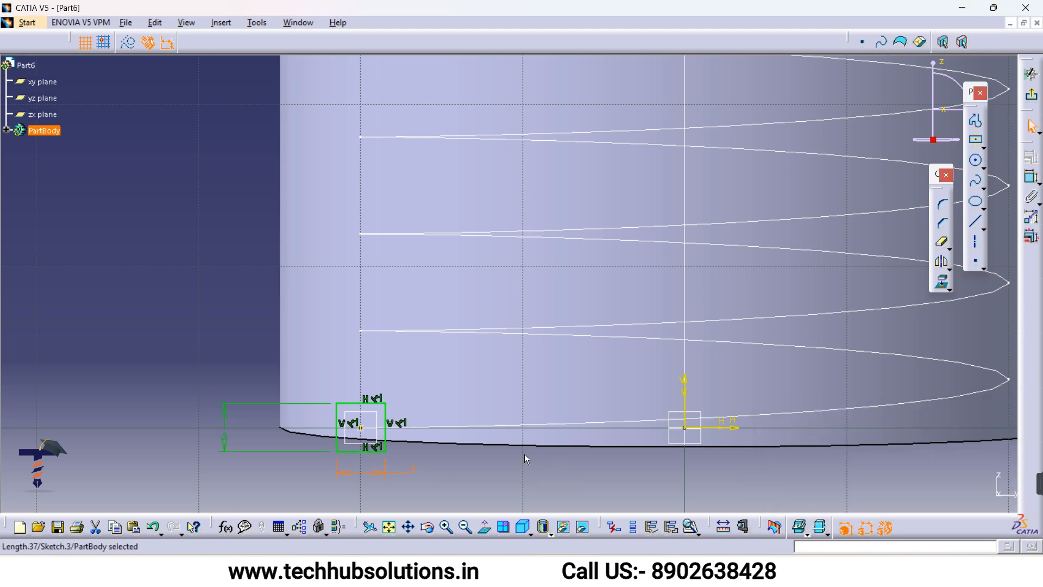
click(493, 458)
ctrl+middle_drag(482, 461, 483, 492)
click(1031, 96)
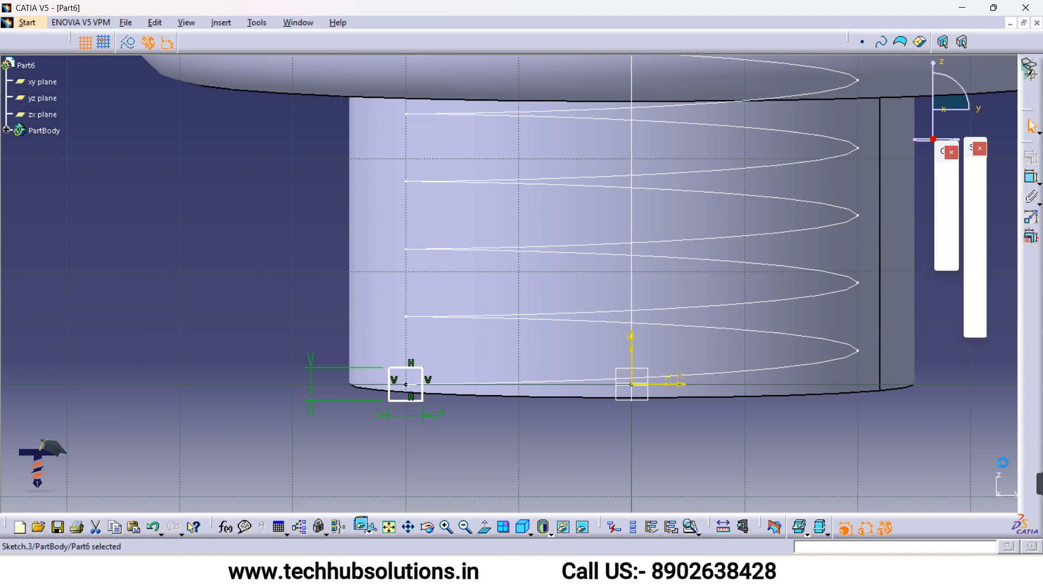
Switch from the surface design workbench to the Part Design workbench for solid features.
middle_drag(592, 272, 591, 325)
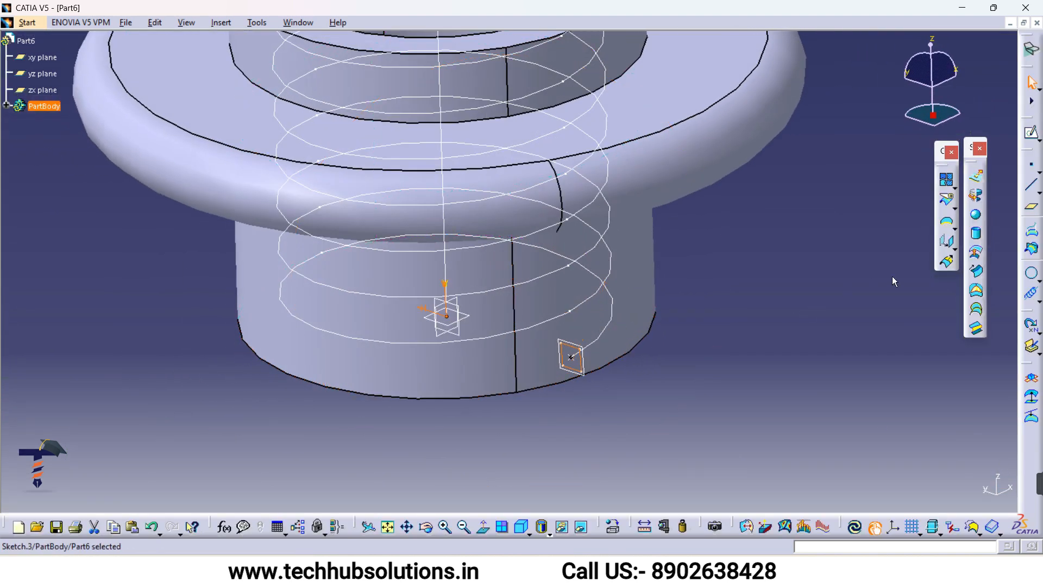
click(27, 22)
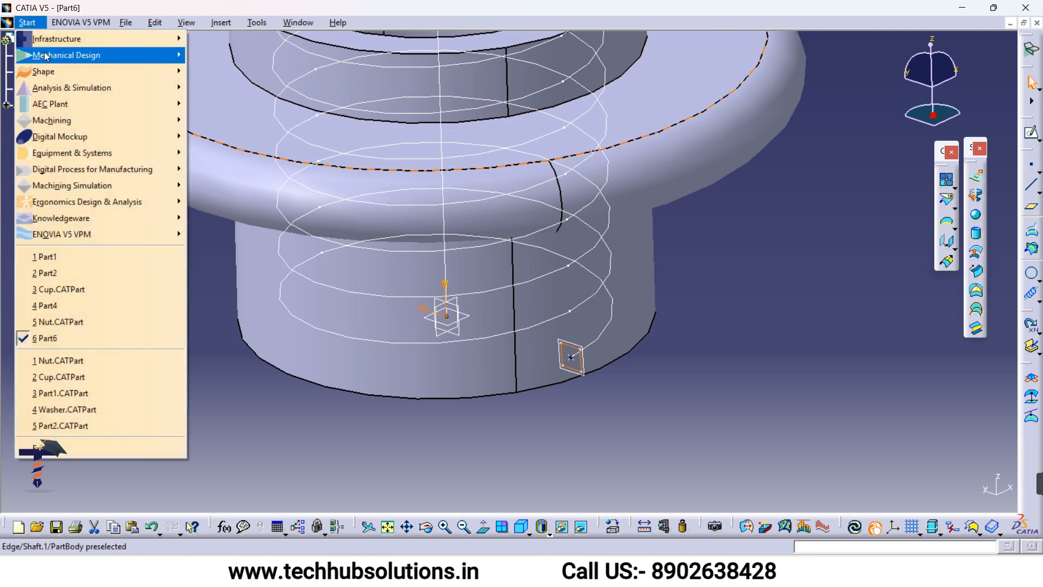
mouse_move(47, 55)
click(221, 55)
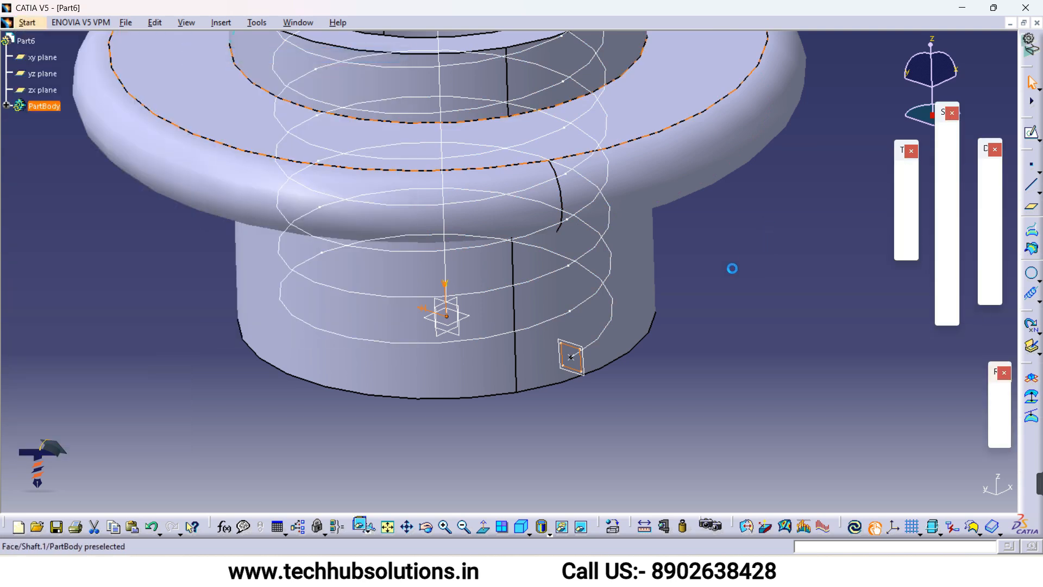
middle_drag(721, 280, 660, 398)
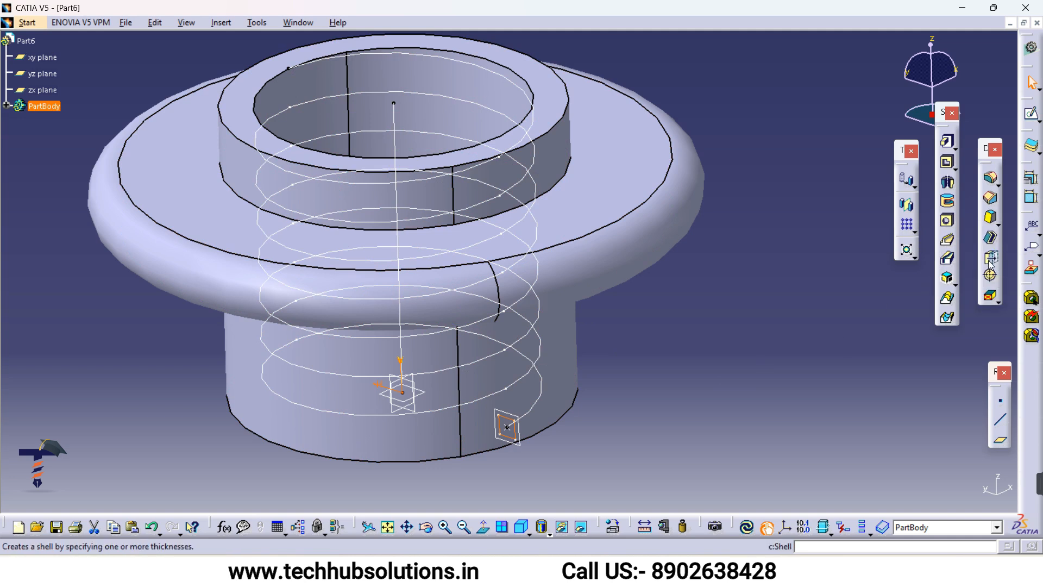
Cut a slot through the nut's bore using the square sketch as profile and the helix as center curve, keeping the Keep angle profile control.
click(949, 260)
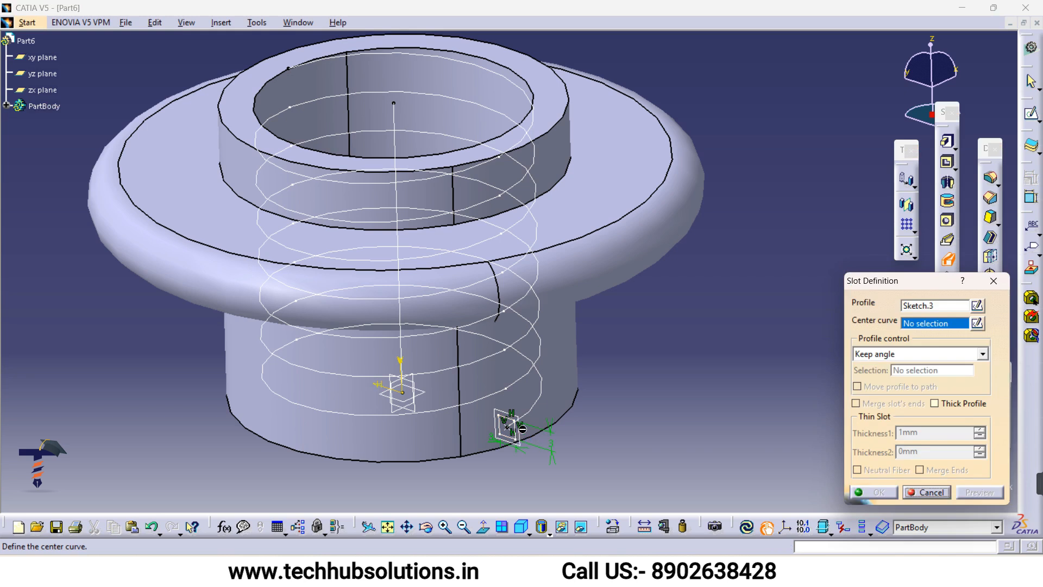
click(541, 403)
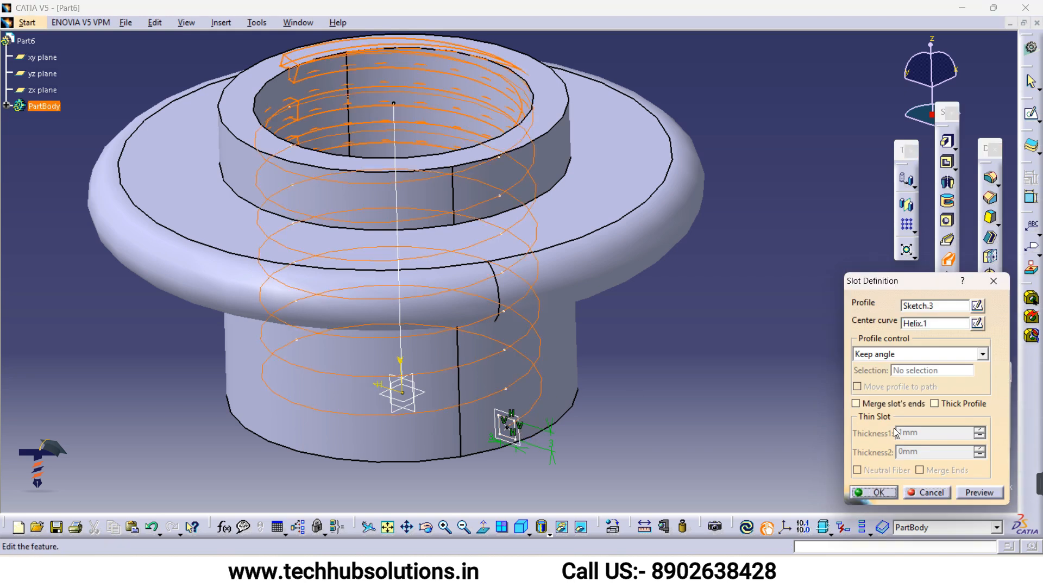
click(967, 492)
middle_drag(416, 81, 512, 267)
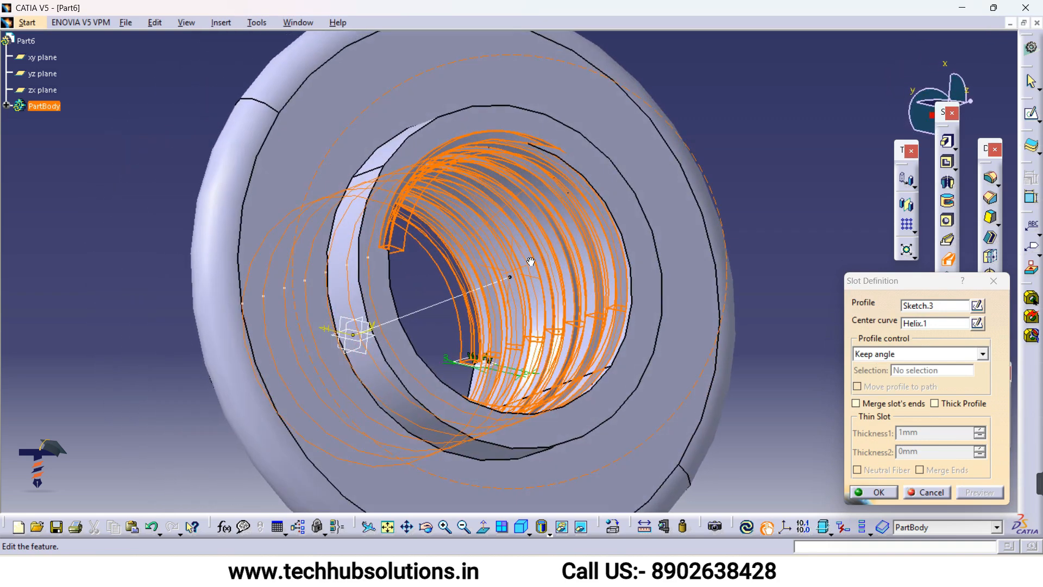
click(873, 491)
middle_drag(738, 286, 560, 275)
middle_drag(412, 318, 458, 220)
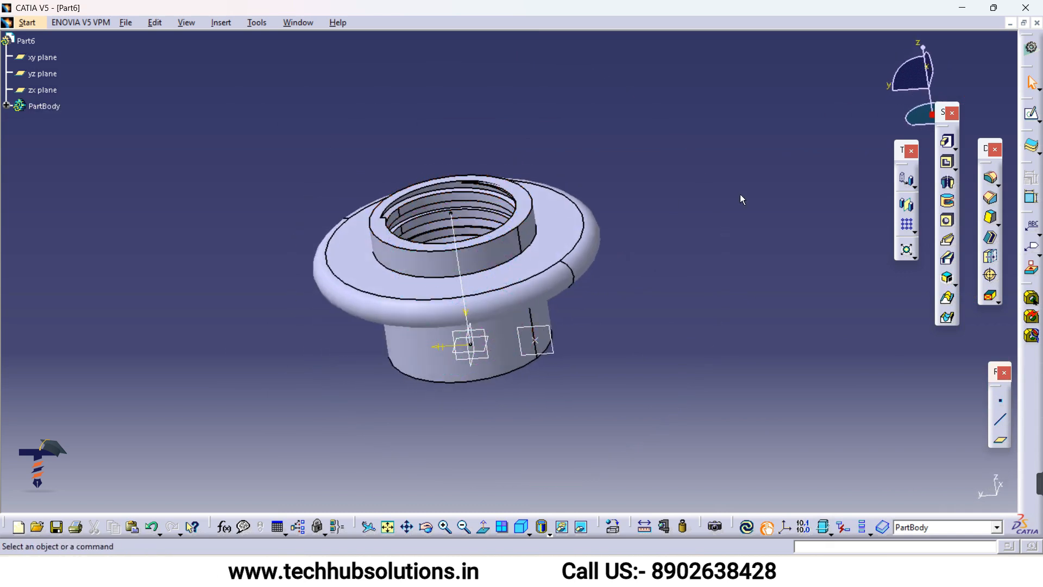